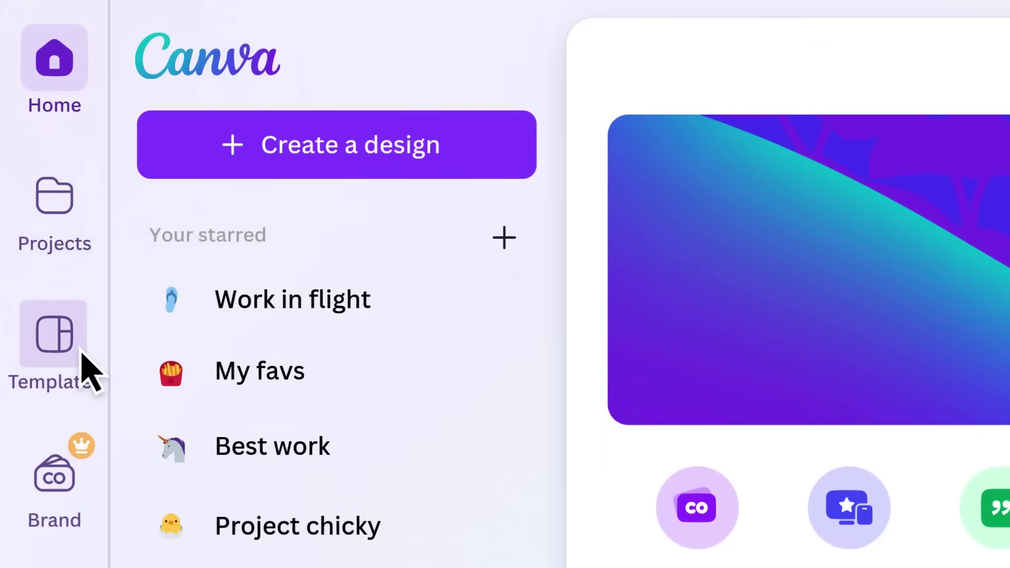
Step: Search Templates for 'assignment templates', then return to the main Templates page with the new lessons banner
{"action": "left_click", "coordinate": [84, 368]}
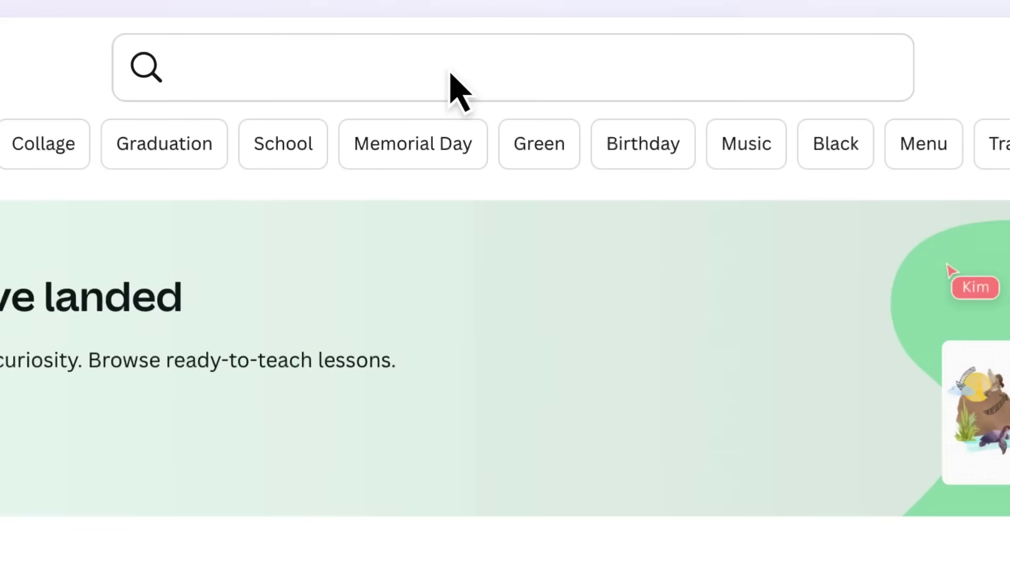
{"action": "left_click", "coordinate": [451, 75]}
{"action": "type", "text": "assignment templates"}
{"action": "key", "text": "Return"}
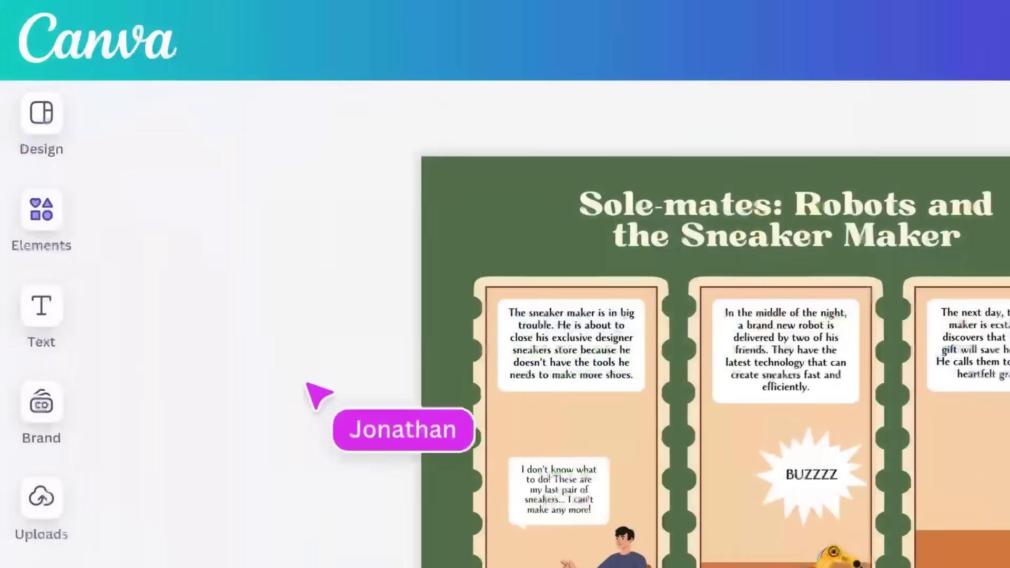
{"action": "left_click", "coordinate": [53, 213]}
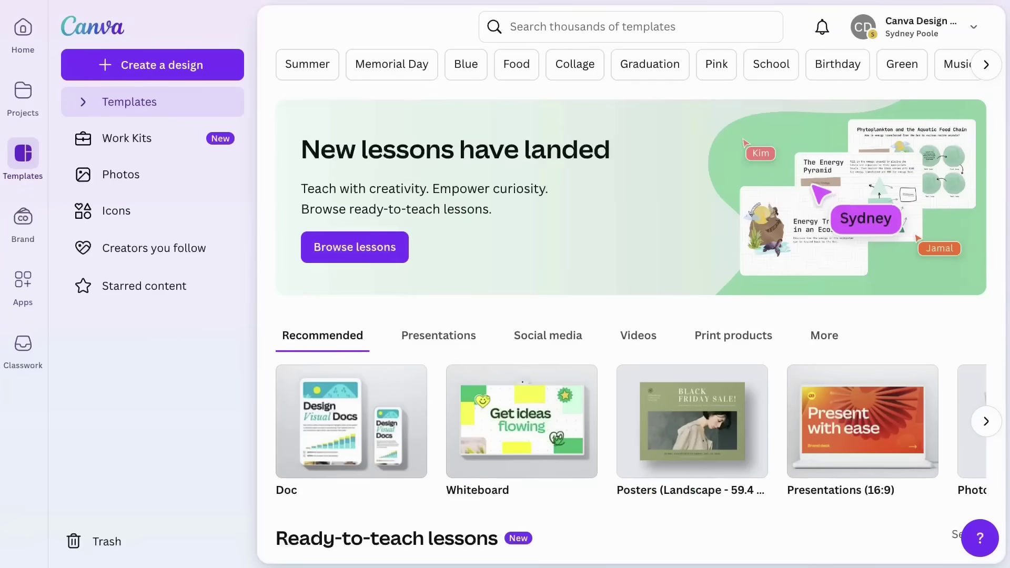
Step: Search templates for 'kwl' and customize the blue KWL Chart Brainstorm Whiteboard template
{"action": "left_click", "coordinate": [683, 39]}
{"action": "type", "text": "kwl"}
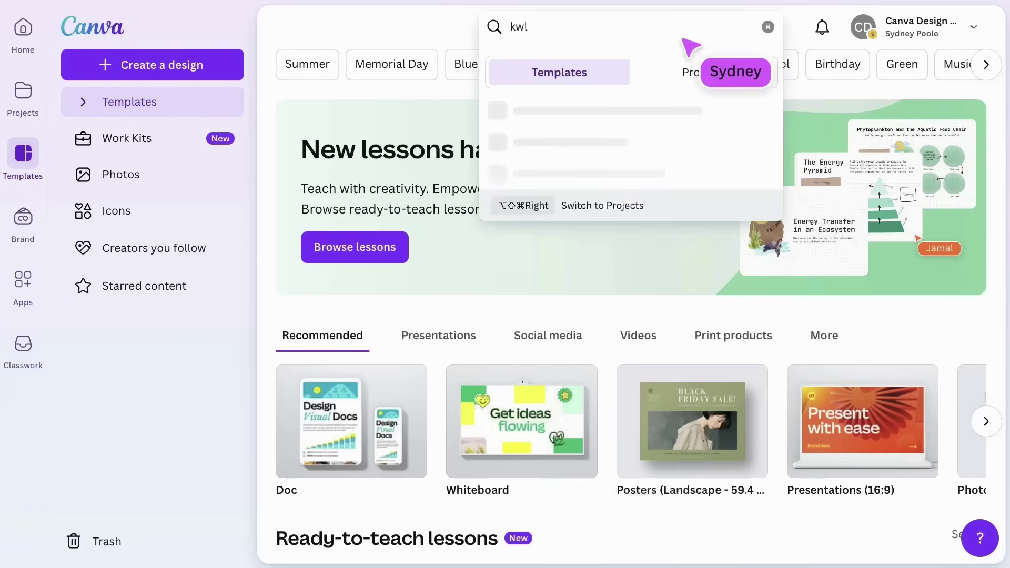
{"action": "key", "text": "Return"}
{"action": "scroll", "coordinate": [683, 39], "scroll_direction": "down", "scroll_amount": 8}
{"action": "scroll", "coordinate": [684, 40], "scroll_direction": "down", "scroll_amount": 20}
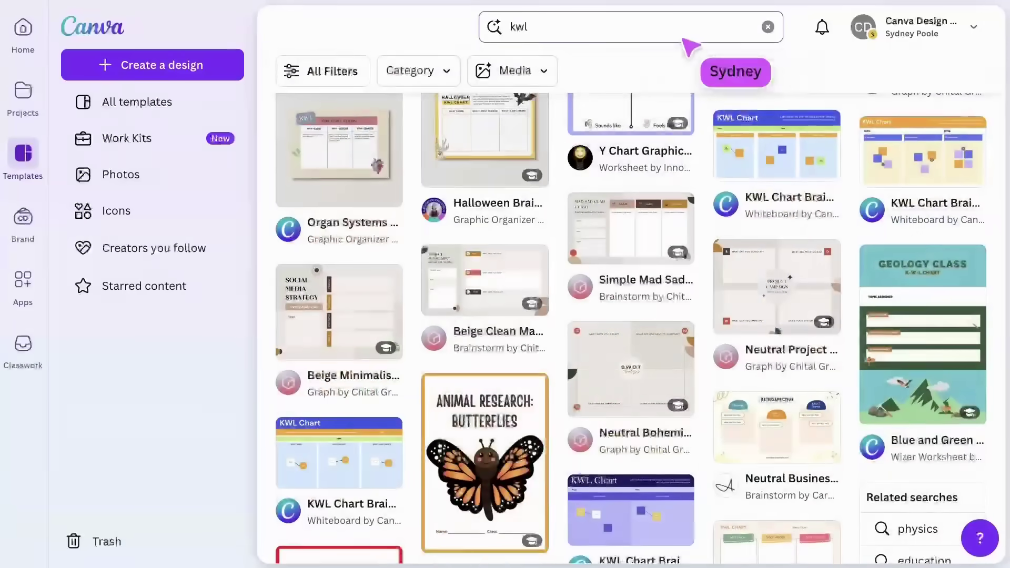
{"action": "left_click", "coordinate": [780, 155]}
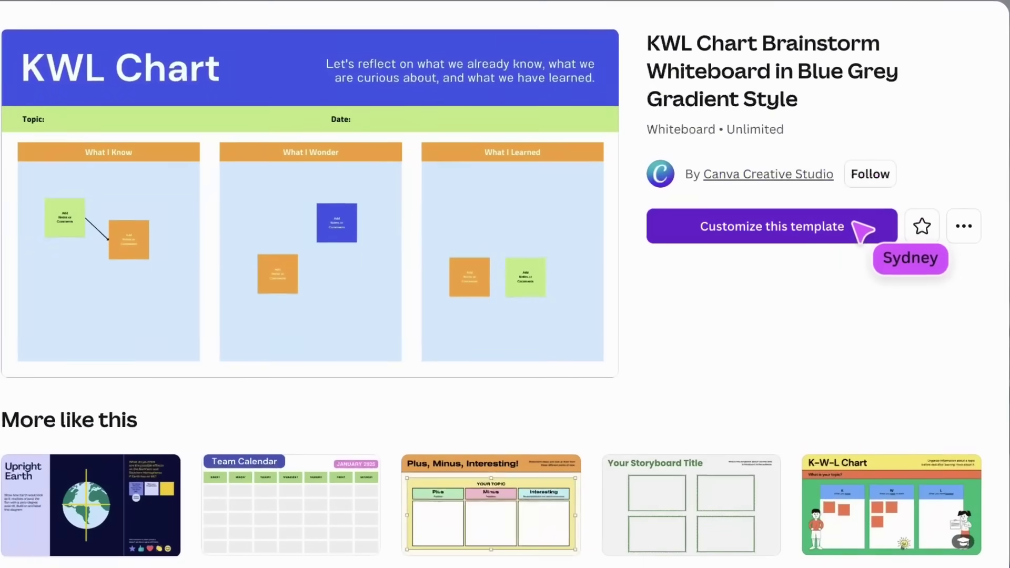
{"action": "left_click", "coordinate": [866, 224]}
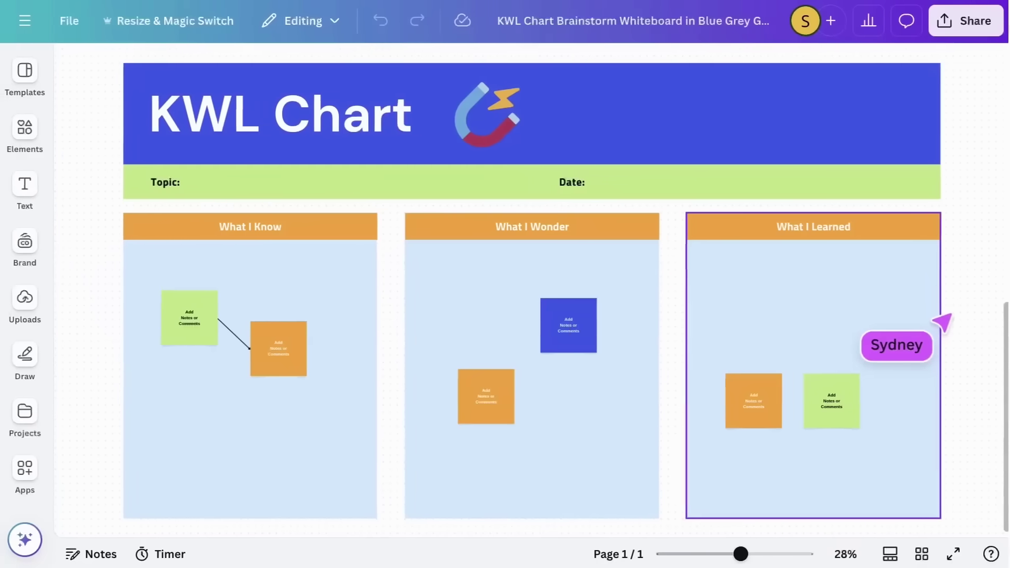
Step: Enter 'Electricity and Magnetism' in the Topic field and 'Semester 1' in the Date field
{"action": "double_click", "coordinate": [407, 188]}
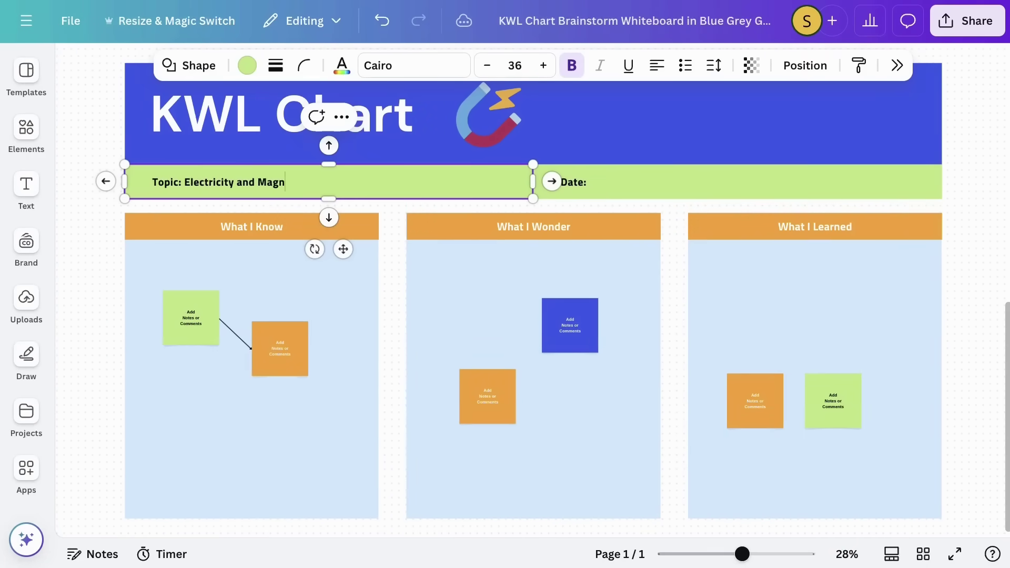
{"action": "double_click", "coordinate": [613, 188]}
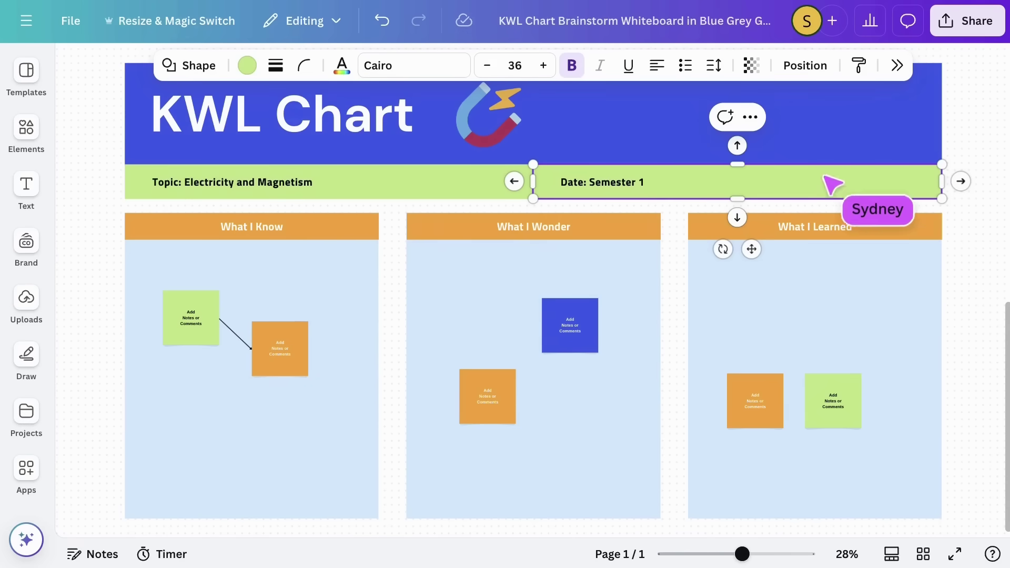
{"action": "left_click", "coordinate": [978, 169]}
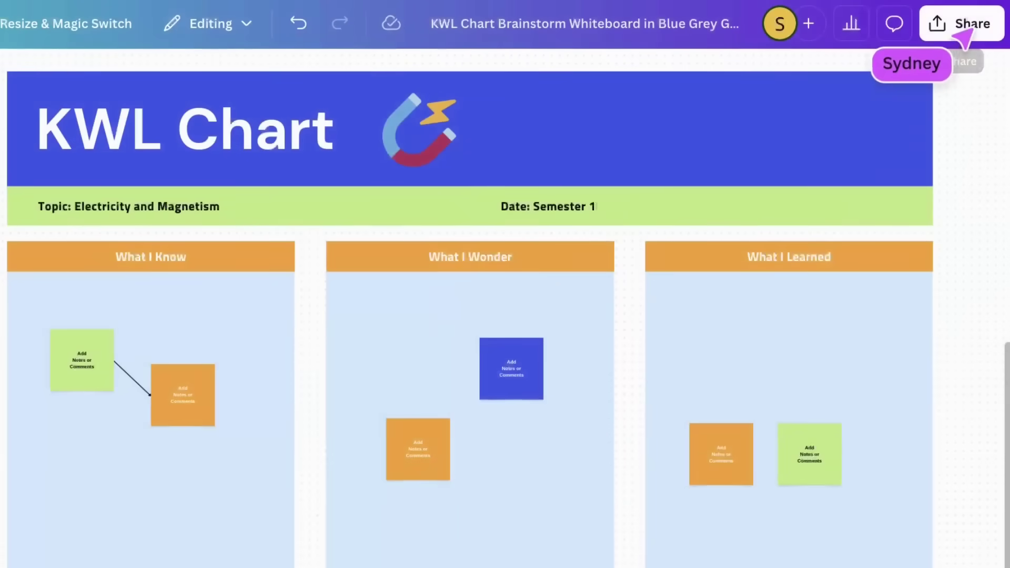
Step: Start sharing the chart as an assignment, with students submitting their work in Canva
{"action": "left_click", "coordinate": [965, 31]}
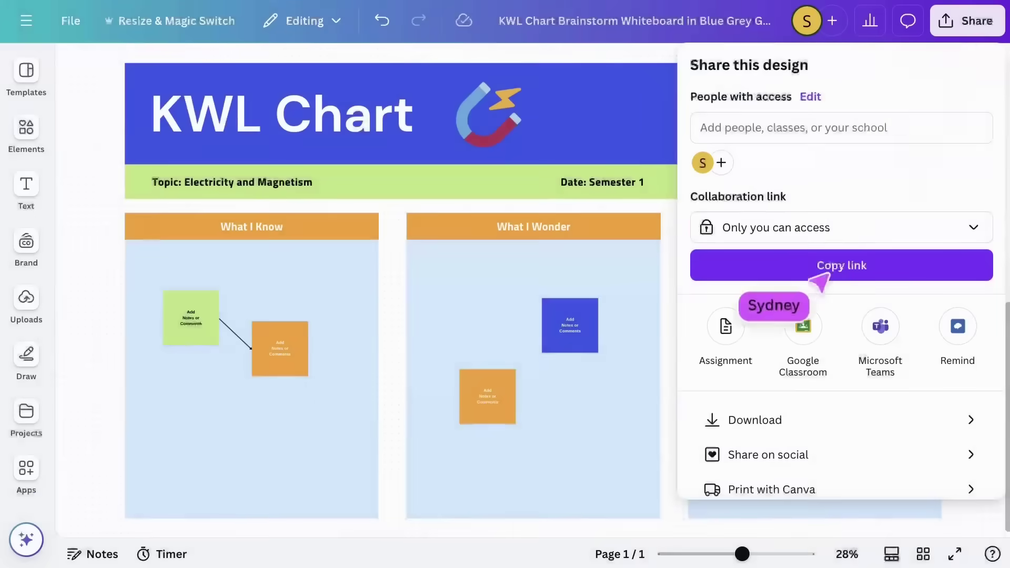
{"action": "left_click", "coordinate": [727, 329]}
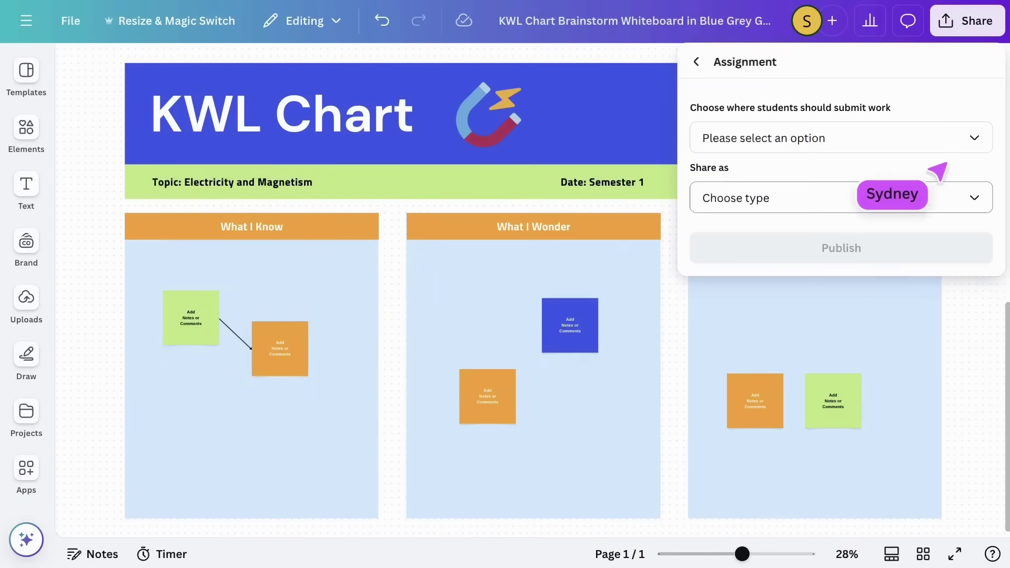
{"action": "left_click", "coordinate": [948, 142]}
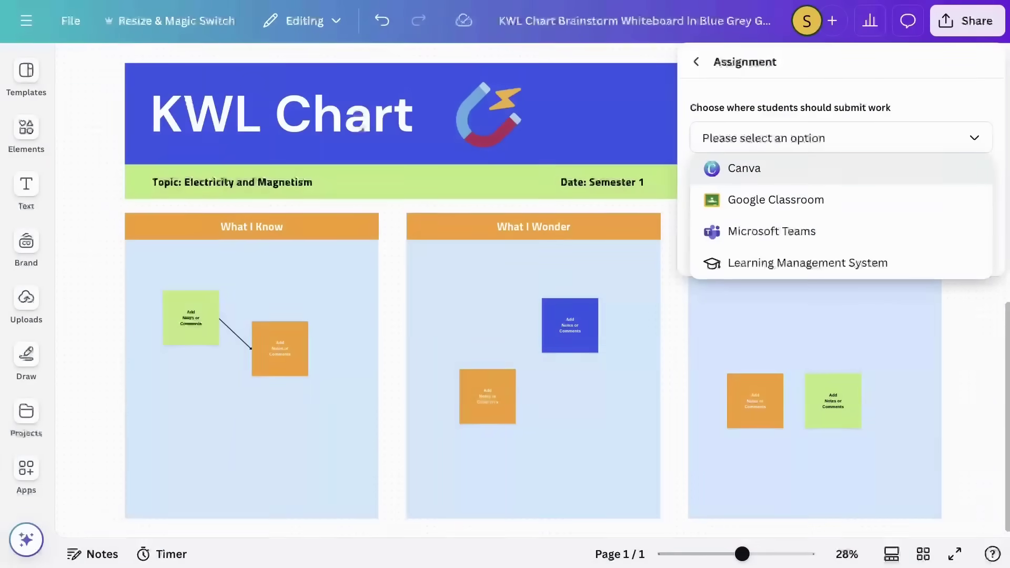
{"action": "left_click", "coordinate": [931, 169]}
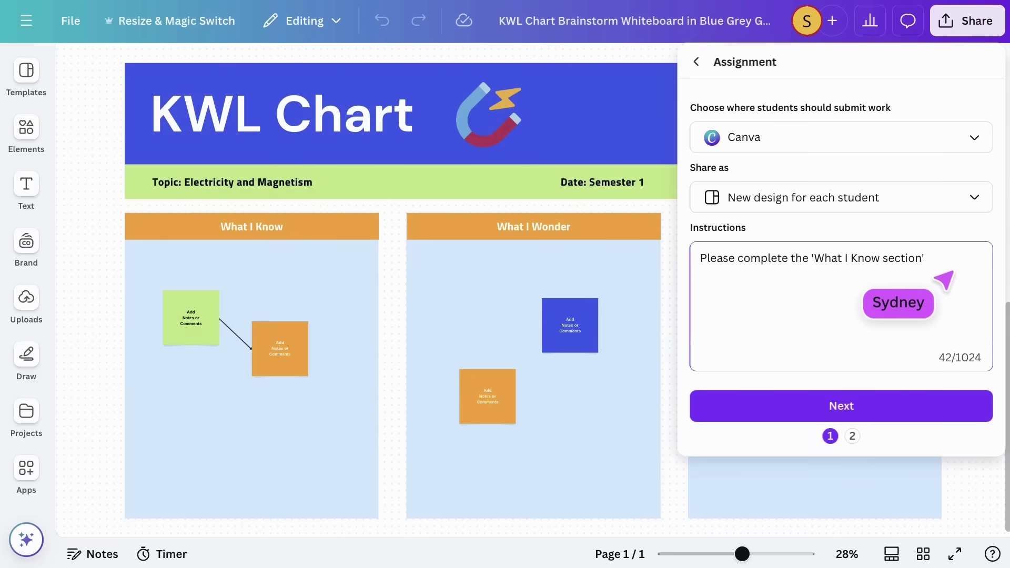
{"action": "left_click", "coordinate": [843, 406]}
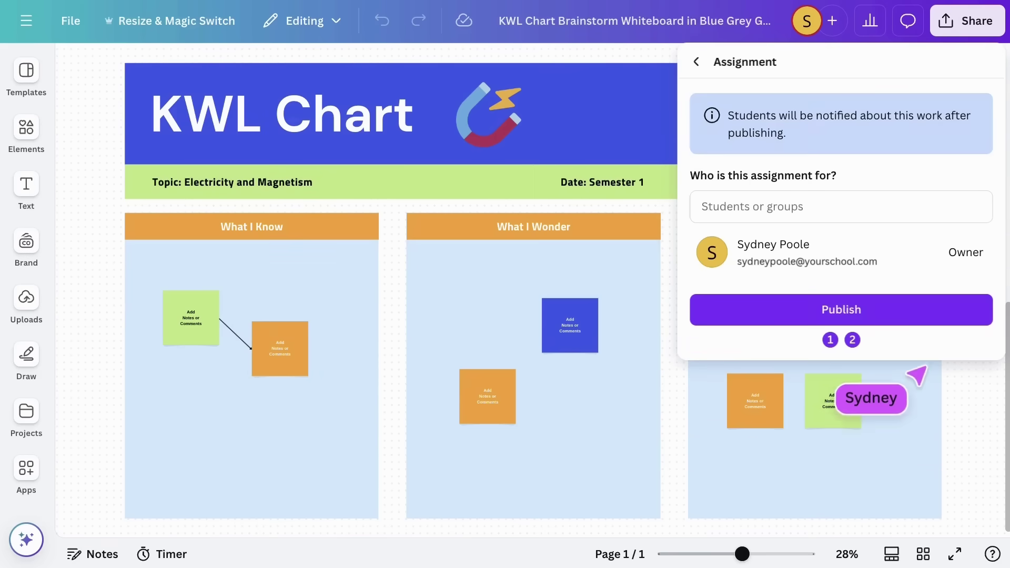
Step: Add two individual students as recipients, then remove them again
{"action": "left_click", "coordinate": [962, 210]}
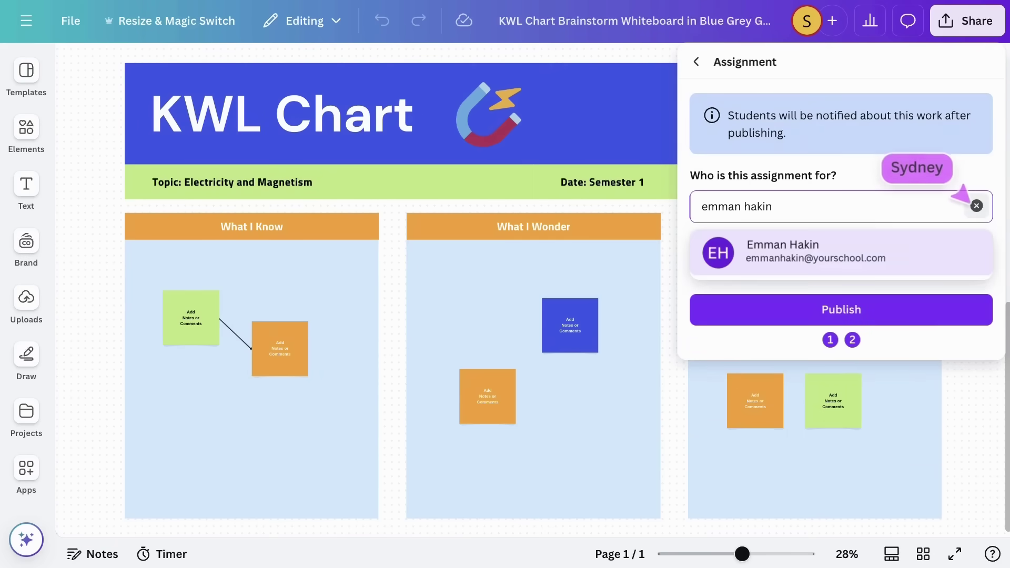
{"action": "left_click", "coordinate": [939, 232]}
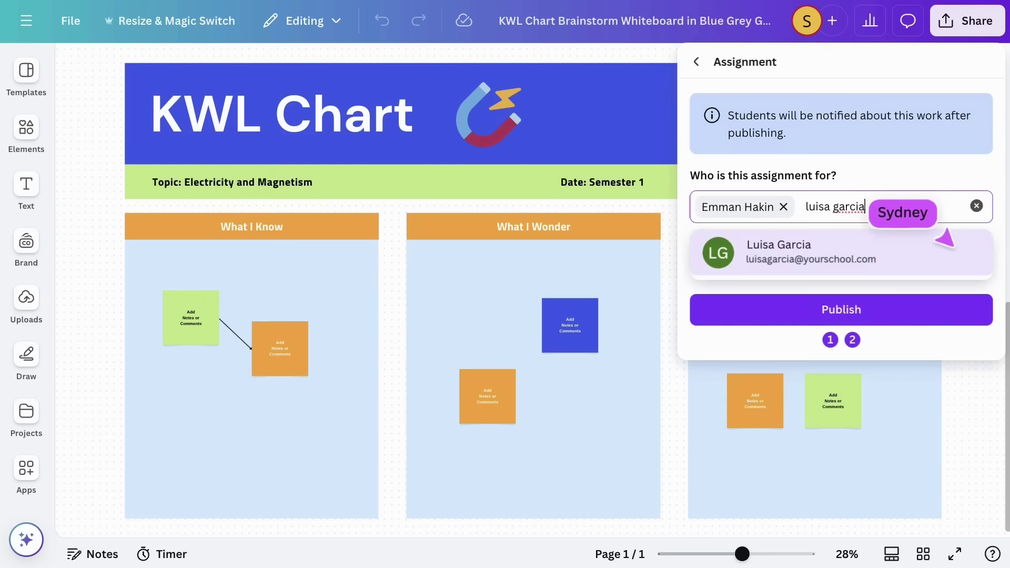
{"action": "left_click", "coordinate": [937, 232]}
{"action": "left_click", "coordinate": [876, 205]}
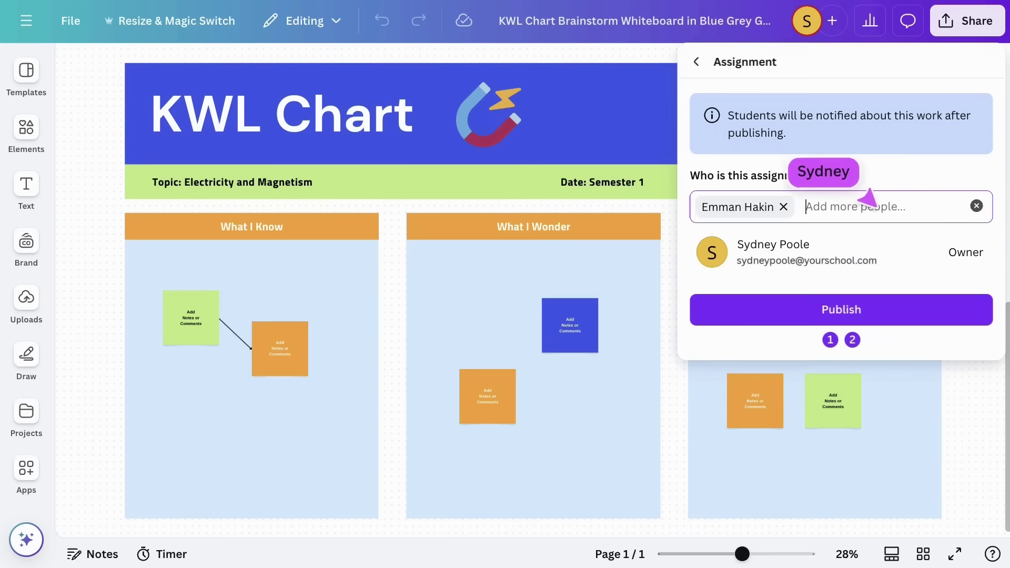
{"action": "left_click", "coordinate": [784, 206]}
Step: Assign it to the Grade 4 - Science Class, publish, and return to editing
{"action": "type", "text": "grade 4"}
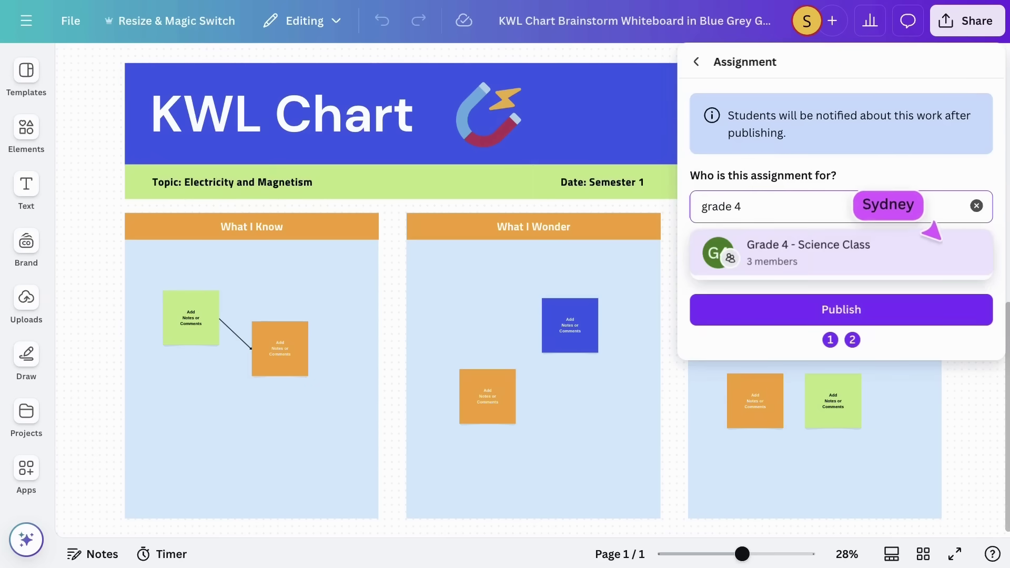
{"action": "left_click", "coordinate": [929, 237]}
{"action": "left_click", "coordinate": [898, 303]}
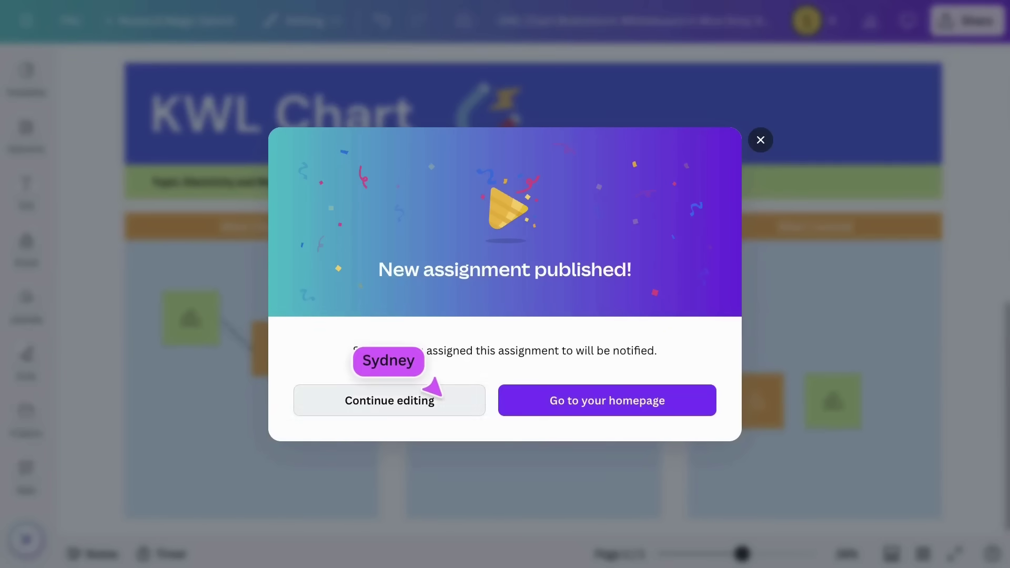
{"action": "left_click", "coordinate": [432, 389]}
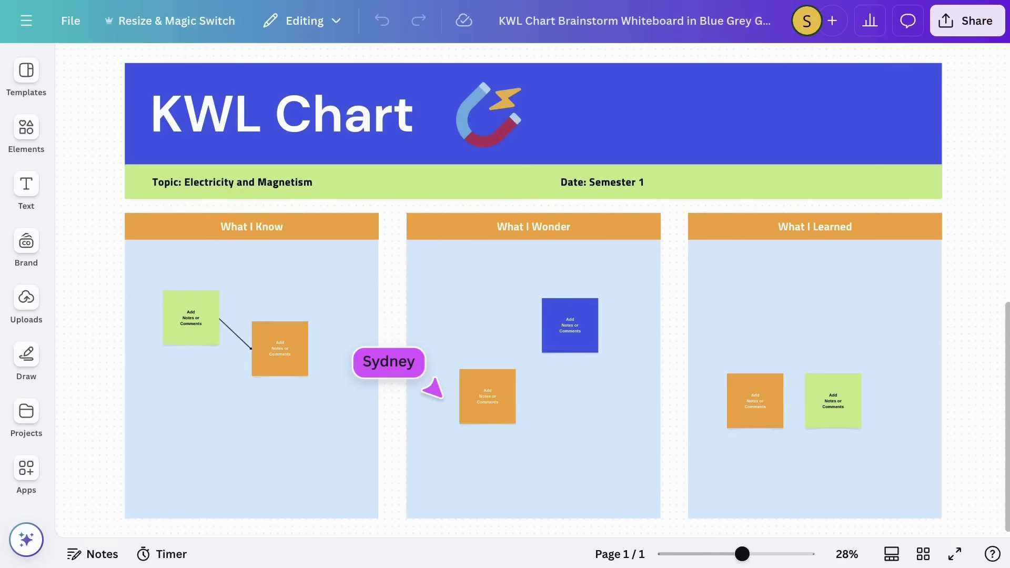
Step: Open the chart's Share panel and begin entering a co-teacher's name for access
{"action": "left_click", "coordinate": [966, 27]}
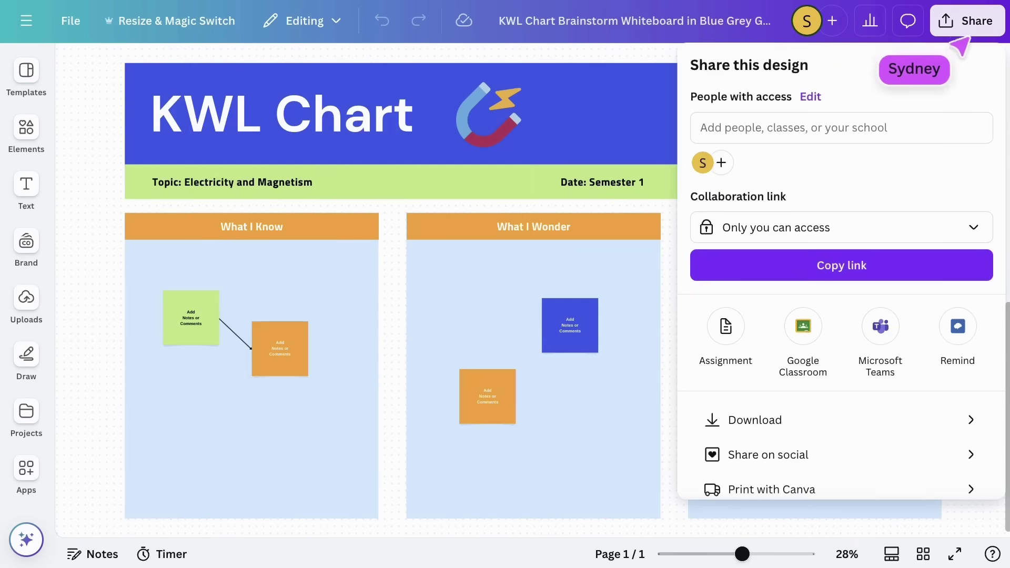
{"action": "left_click", "coordinate": [842, 226]}
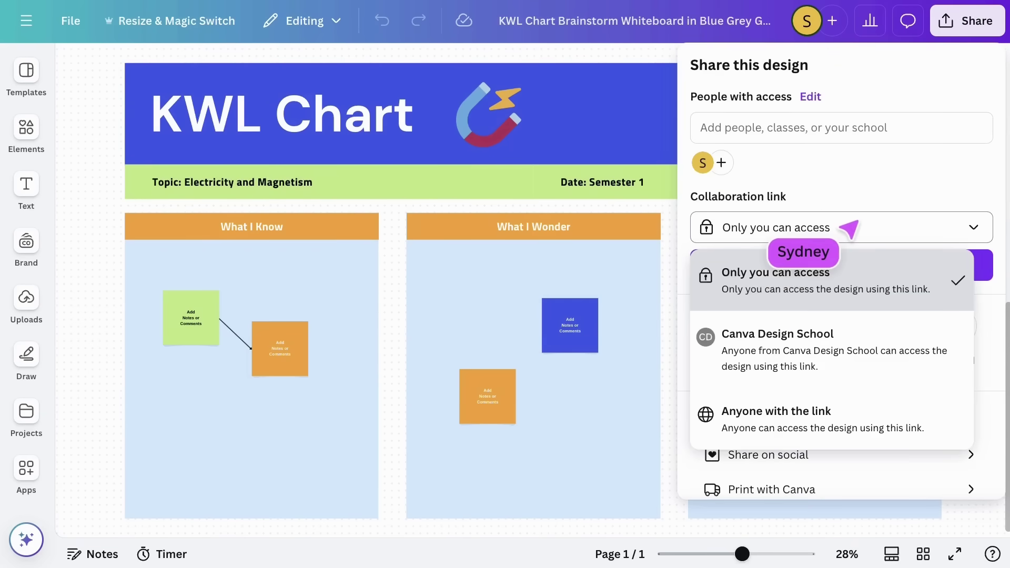
{"action": "left_click", "coordinate": [851, 132]}
Step: Set the collaboration link to anyone in Canva Design School with Can edit, and copy it
{"action": "left_click", "coordinate": [700, 65]}
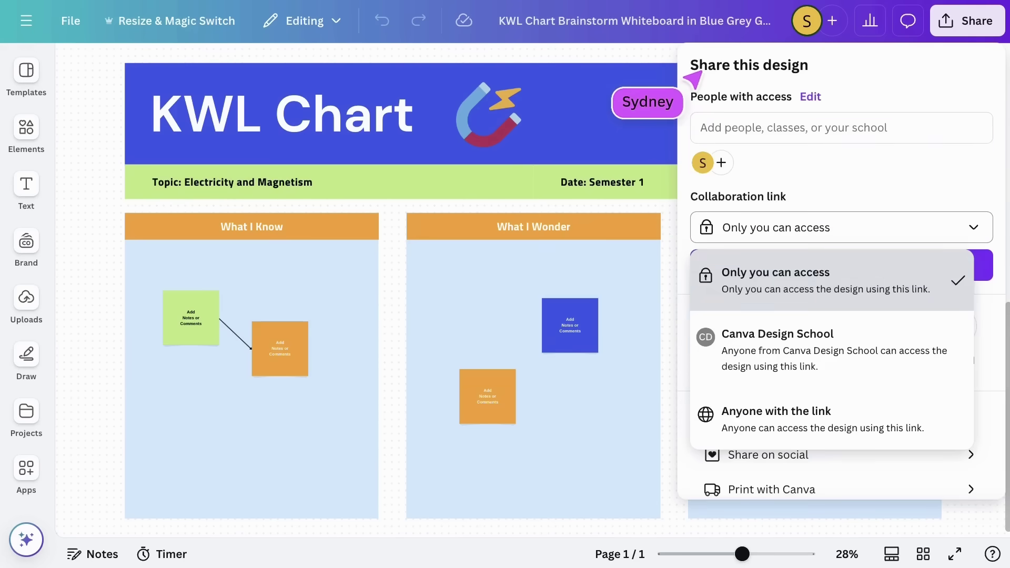
{"action": "left_click", "coordinate": [893, 332]}
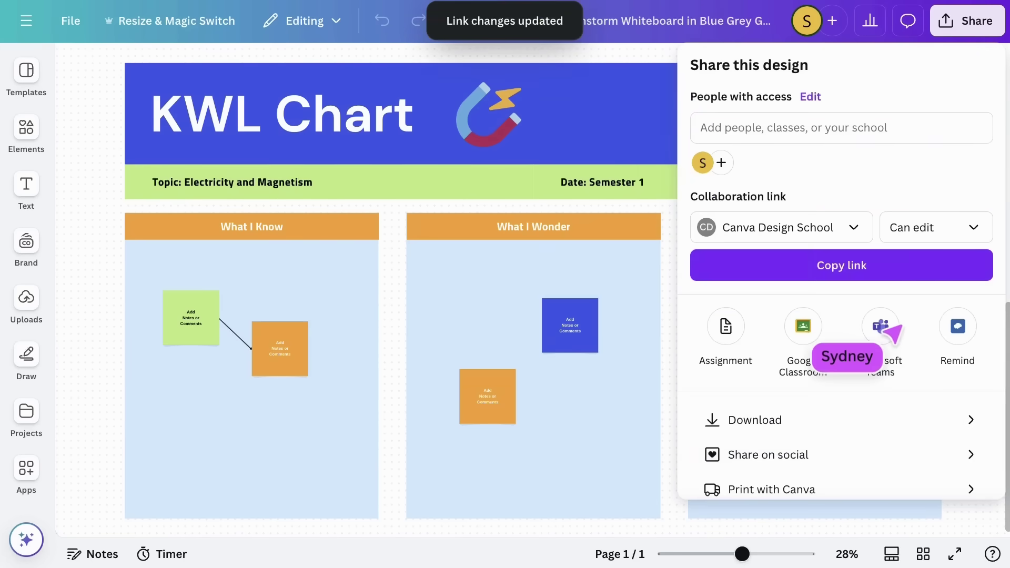
{"action": "left_click", "coordinate": [946, 232]}
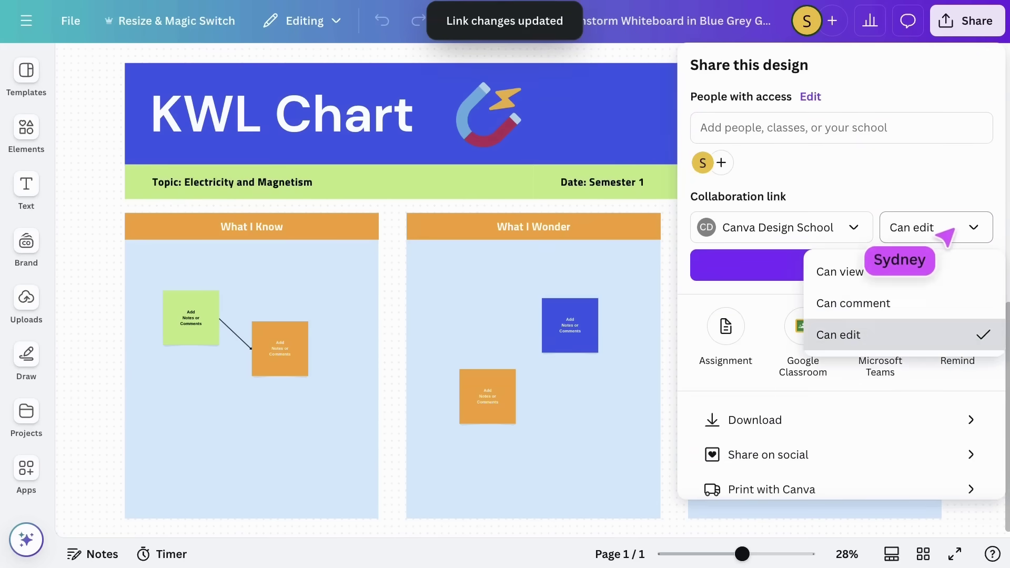
{"action": "left_click", "coordinate": [930, 332]}
{"action": "left_click", "coordinate": [897, 273]}
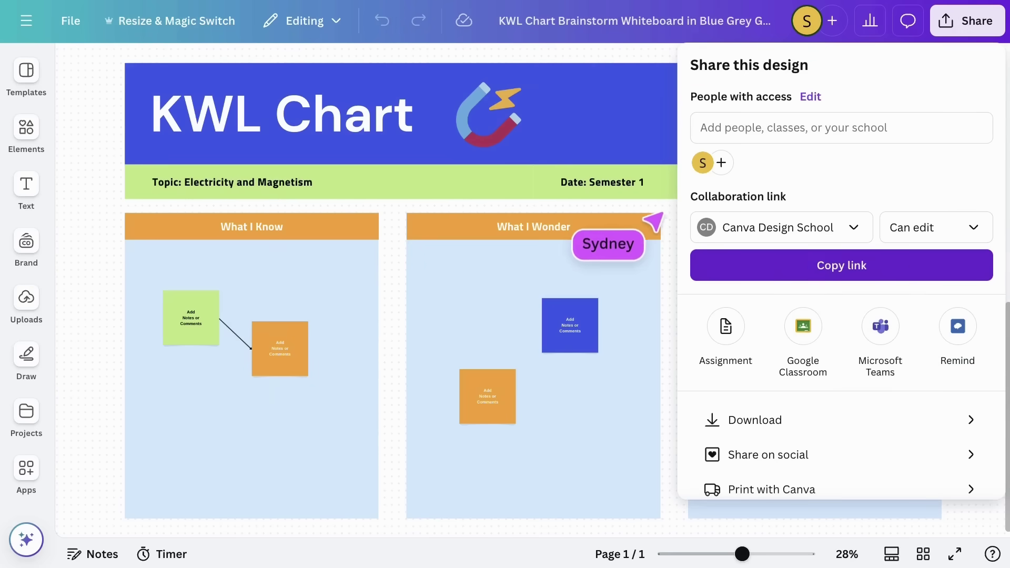
{"action": "left_click", "coordinate": [653, 216]}
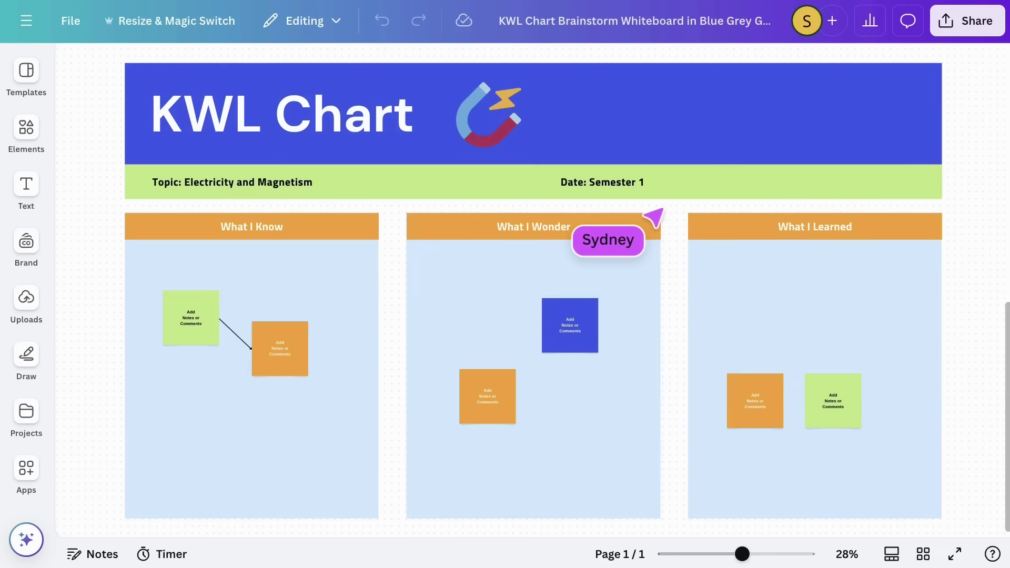
Step: Choose the LMS option under Share's full list of options
{"action": "left_click", "coordinate": [960, 31]}
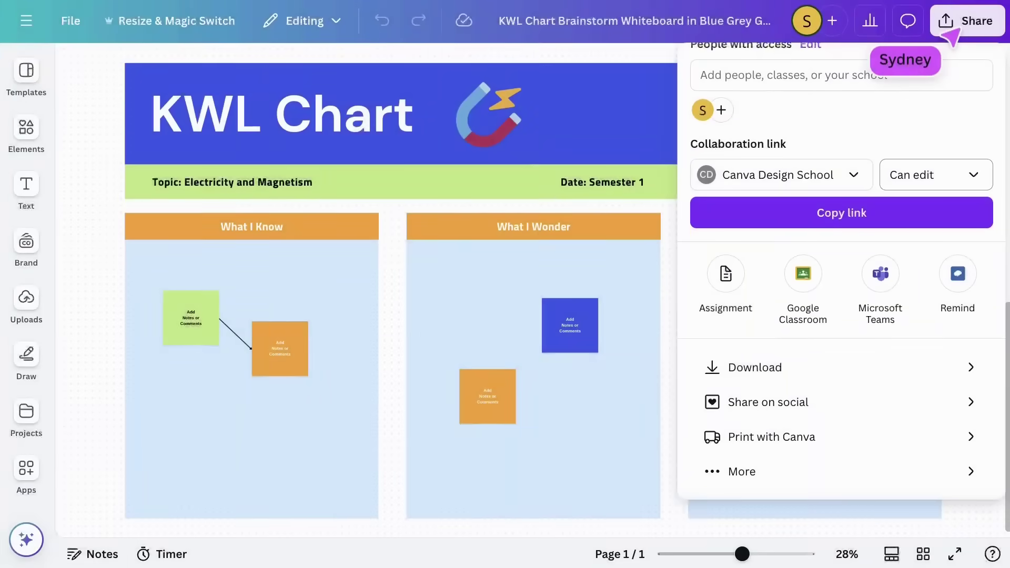
{"action": "left_click", "coordinate": [835, 470]}
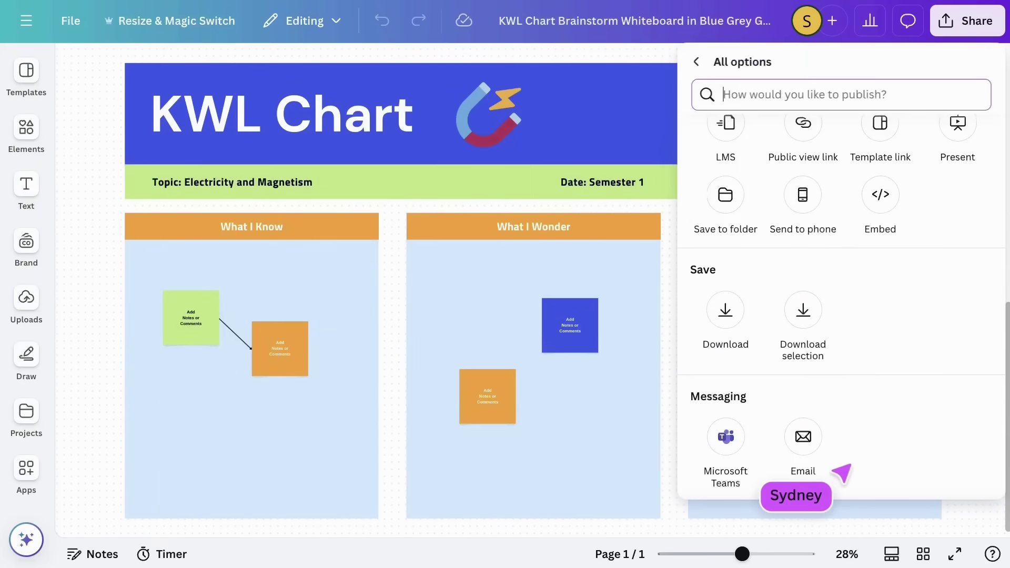
{"action": "scroll", "coordinate": [840, 474], "scroll_direction": "up", "scroll_amount": 1}
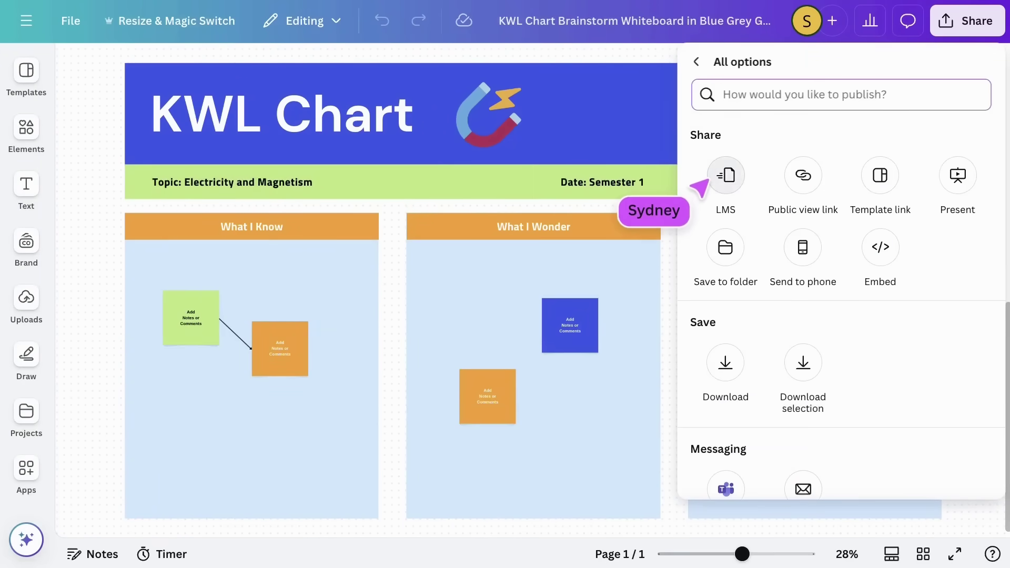
{"action": "left_click", "coordinate": [726, 175]}
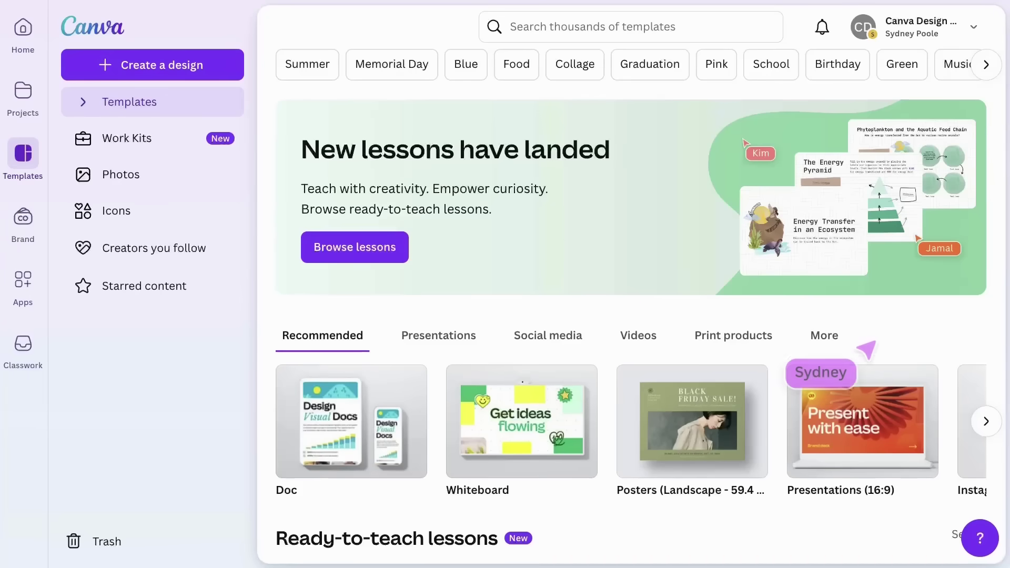
Step: Open all Ready-to-teach lessons and scroll the Science lessons toward Energy Transformation
{"action": "scroll", "coordinate": [859, 343], "scroll_direction": "down", "scroll_amount": 9}
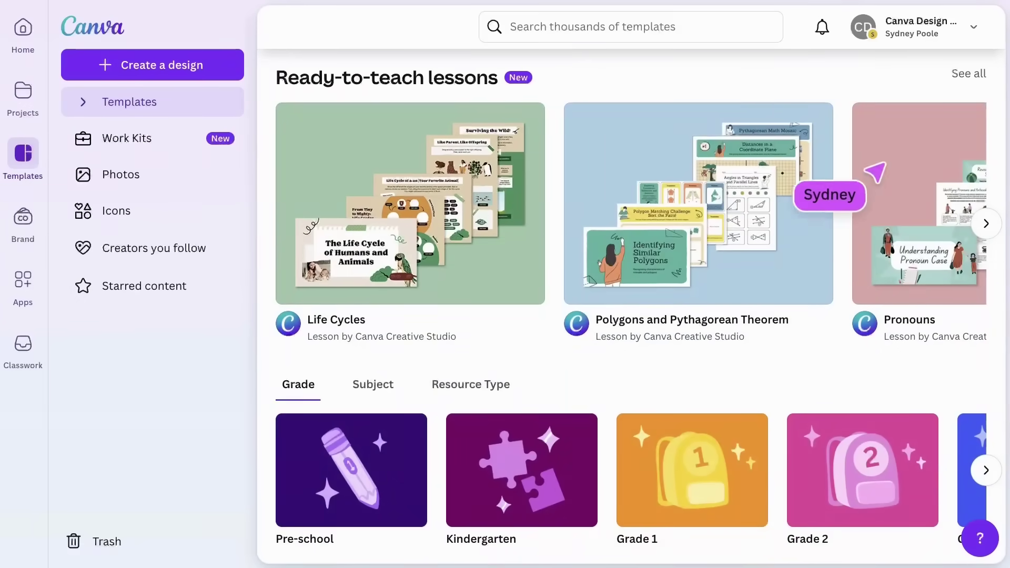
{"action": "left_click", "coordinate": [971, 79]}
{"action": "scroll", "coordinate": [973, 83], "scroll_direction": "down", "scroll_amount": 4}
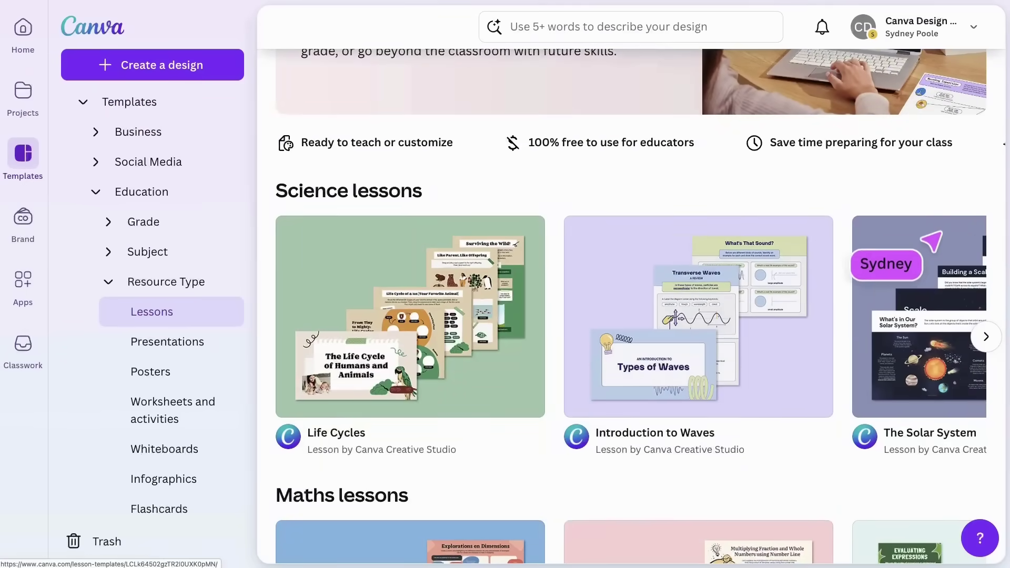
{"action": "left_click", "coordinate": [986, 337]}
{"action": "scroll", "coordinate": [631, 316], "scroll_direction": "right", "scroll_amount": 15}
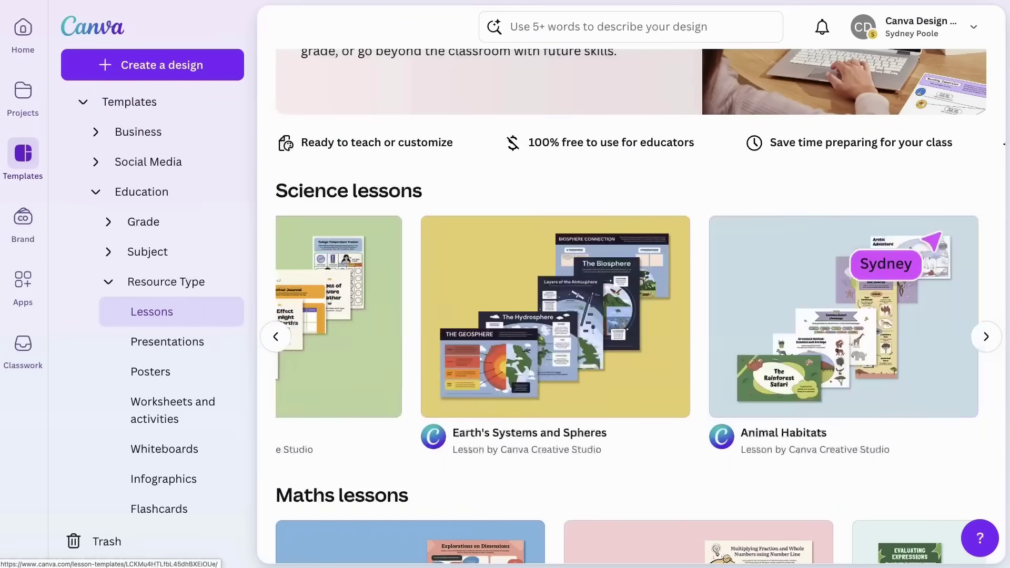
Step: Preview the Energy Transformation lesson's five activities, then save it with Use this lesson
{"action": "scroll", "coordinate": [632, 316], "scroll_direction": "right", "scroll_amount": 5}
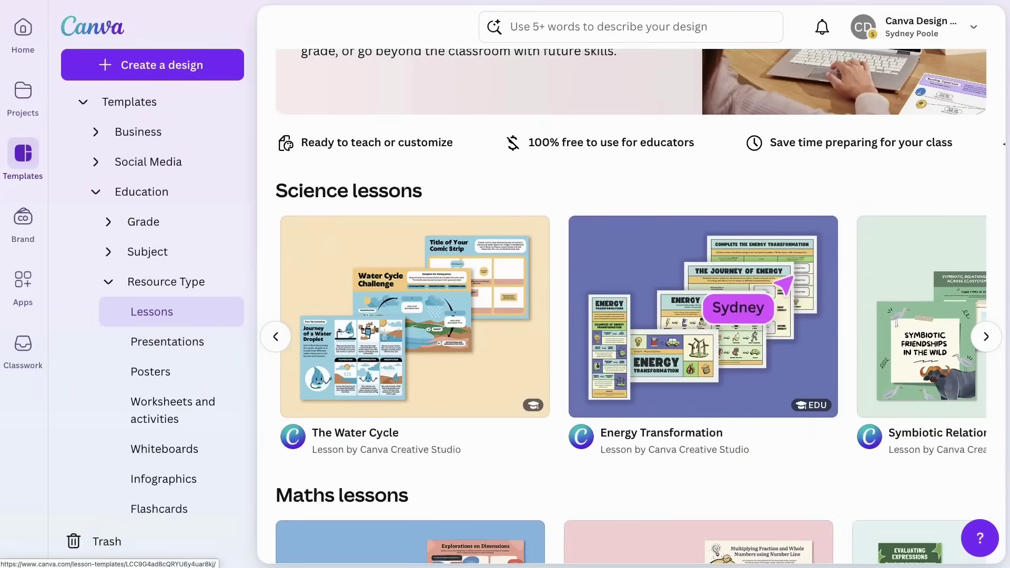
{"action": "left_click", "coordinate": [782, 290]}
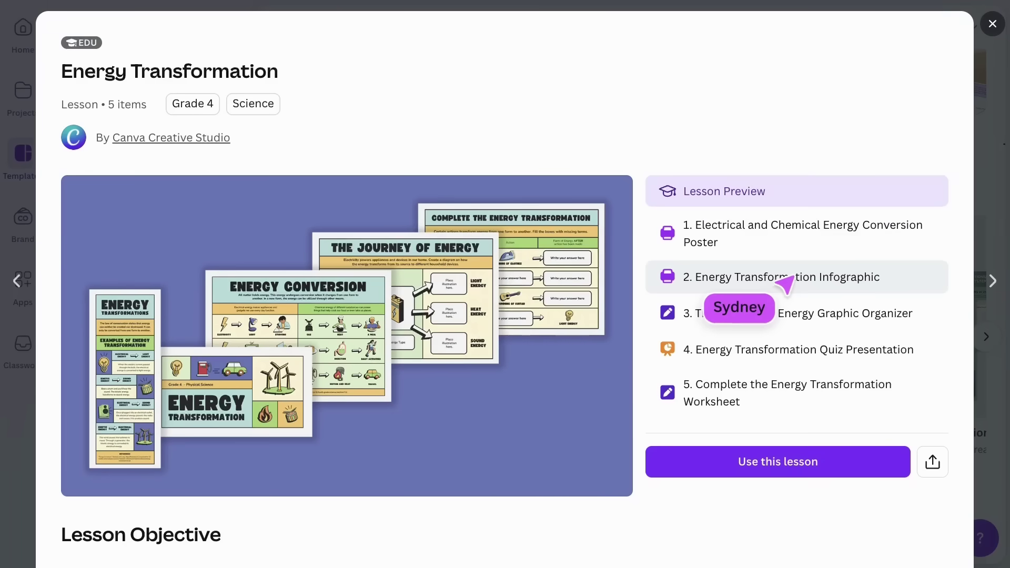
{"action": "left_click", "coordinate": [887, 242]}
{"action": "left_click", "coordinate": [906, 286]}
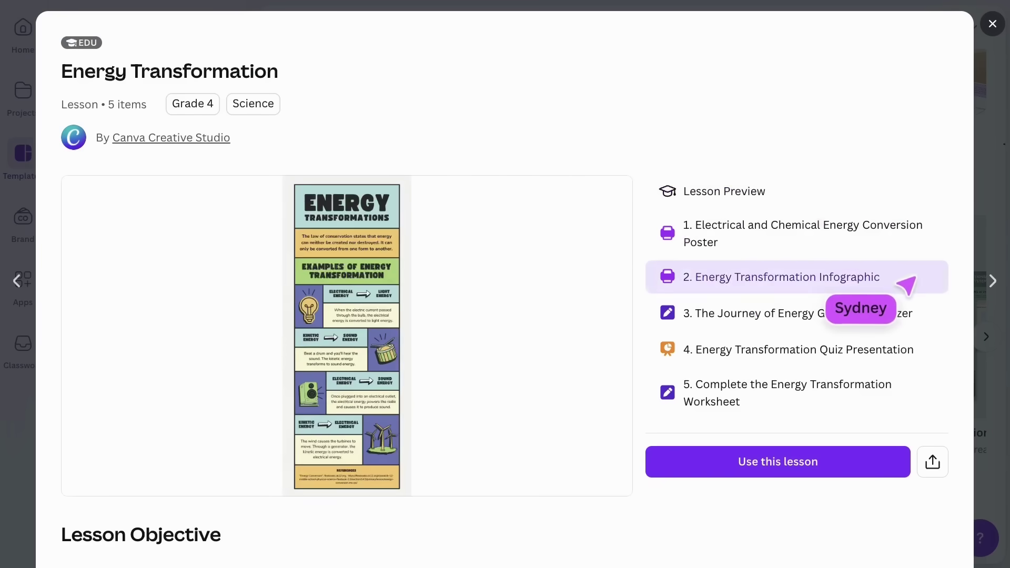
{"action": "left_click", "coordinate": [908, 315]}
{"action": "left_click", "coordinate": [909, 350]}
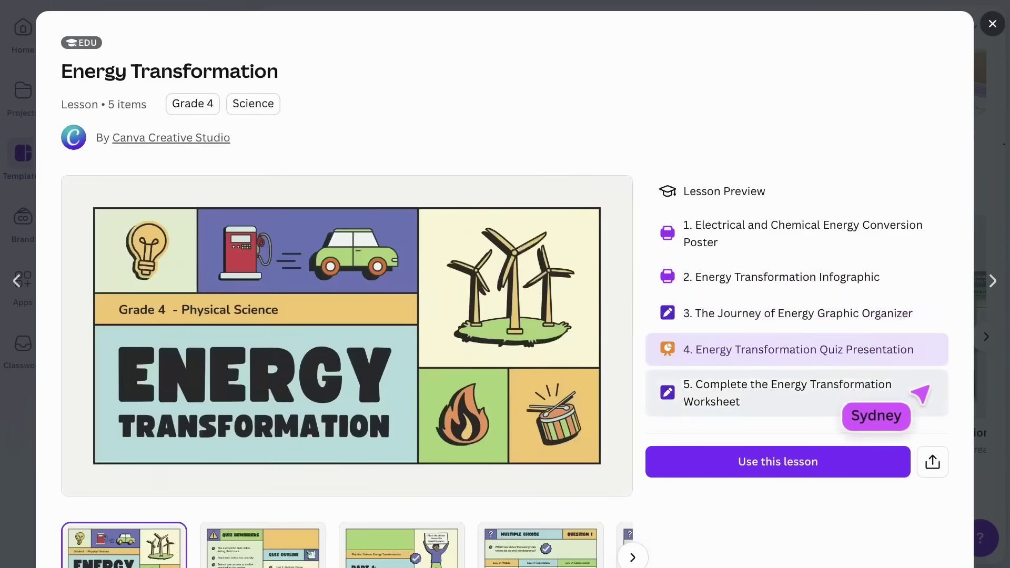
{"action": "left_click", "coordinate": [920, 394]}
{"action": "left_click", "coordinate": [826, 458]}
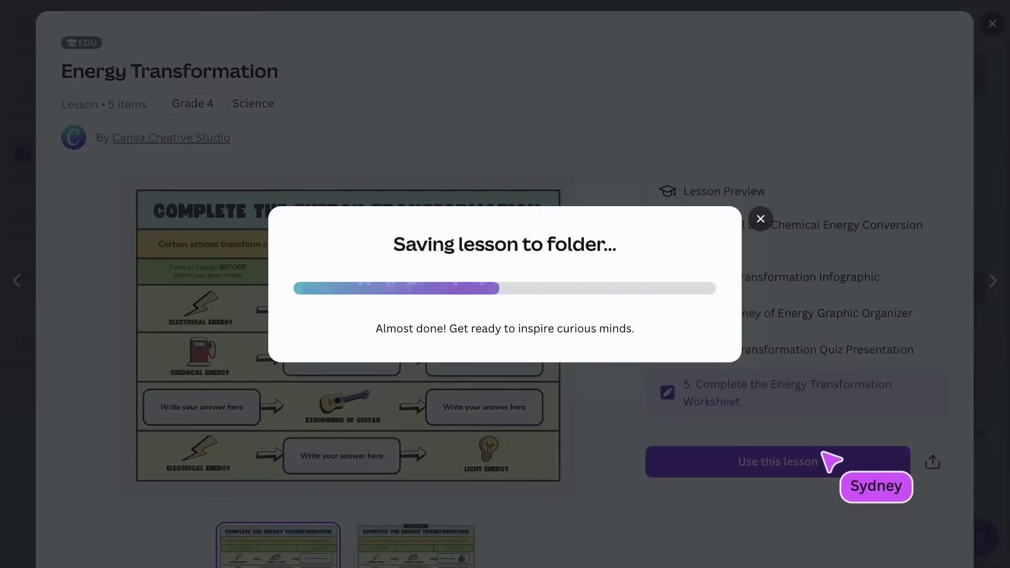
{"action": "scroll", "coordinate": [832, 462], "scroll_direction": "down", "scroll_amount": 3}
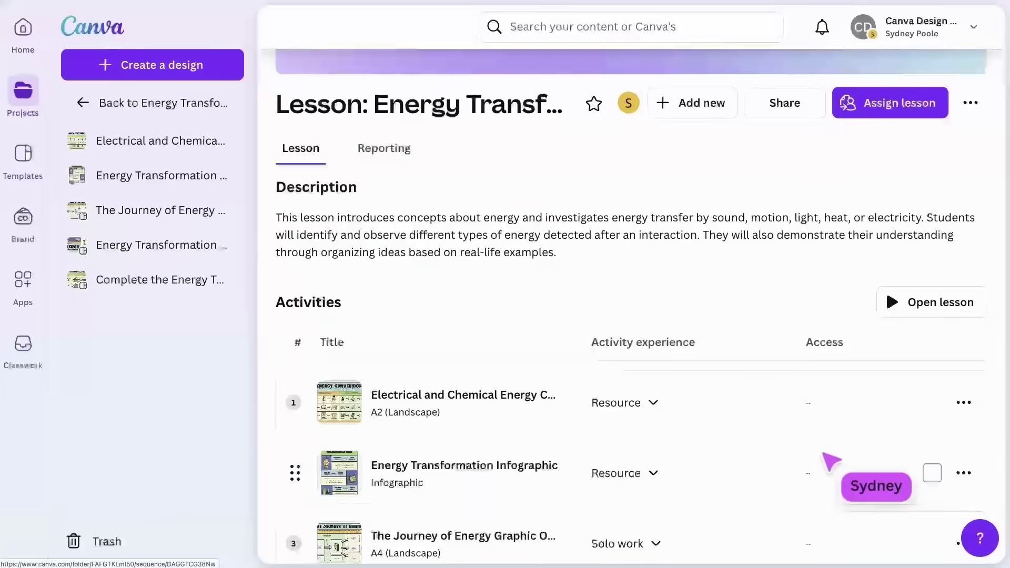
{"action": "left_click", "coordinate": [568, 255]}
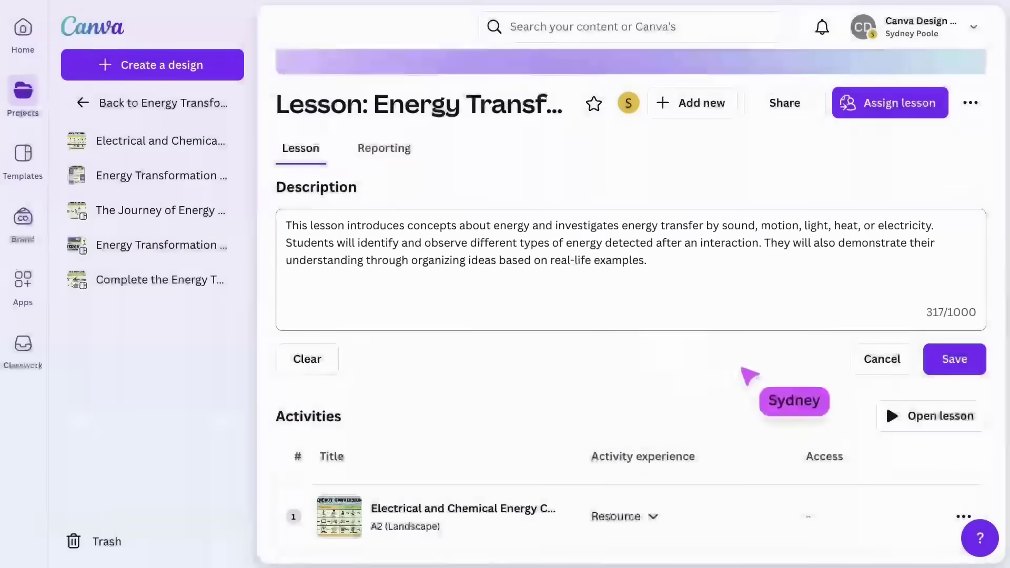
{"action": "left_click", "coordinate": [878, 360]}
{"action": "scroll", "coordinate": [887, 364], "scroll_direction": "down", "scroll_amount": 2}
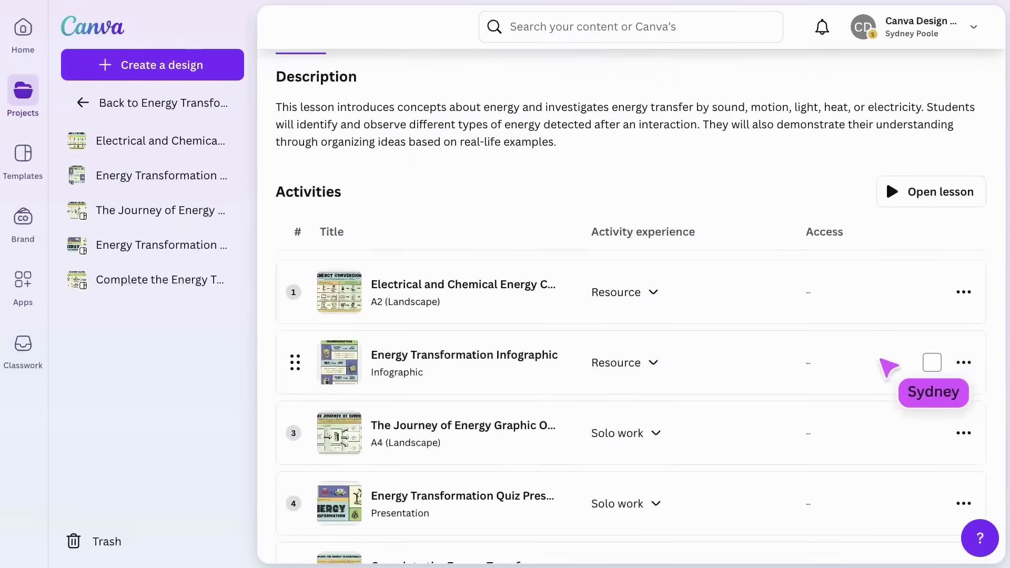
{"action": "mouse_move", "coordinate": [300, 295]}
{"action": "left_mouse_down"}
{"action": "mouse_move", "coordinate": [311, 428]}
{"action": "mouse_move", "coordinate": [301, 297]}
{"action": "left_mouse_up"}
{"action": "scroll", "coordinate": [310, 302], "scroll_direction": "up", "scroll_amount": 2}
{"action": "scroll", "coordinate": [303, 295], "scroll_direction": "up", "scroll_amount": 2}
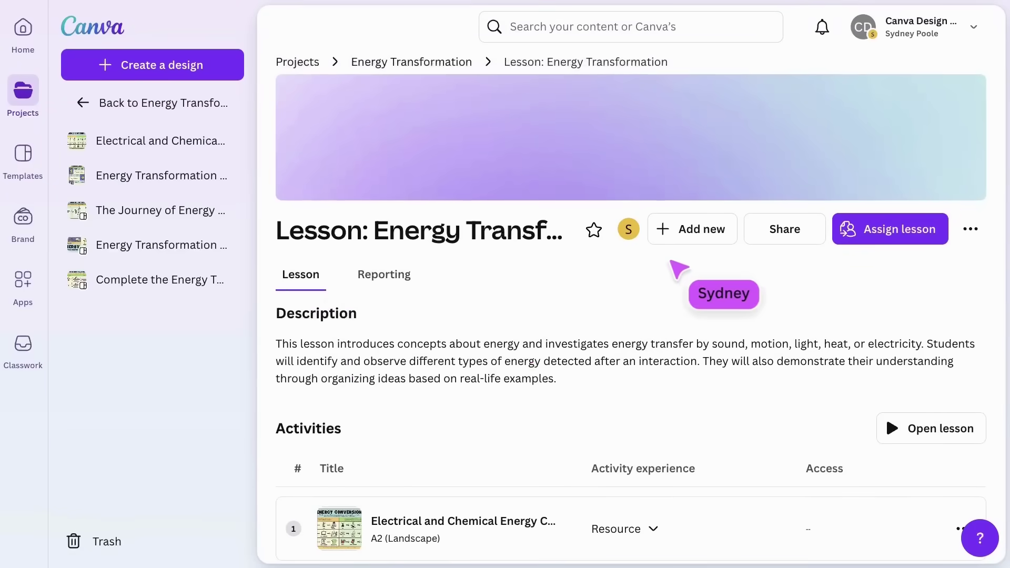
{"action": "left_click", "coordinate": [710, 236]}
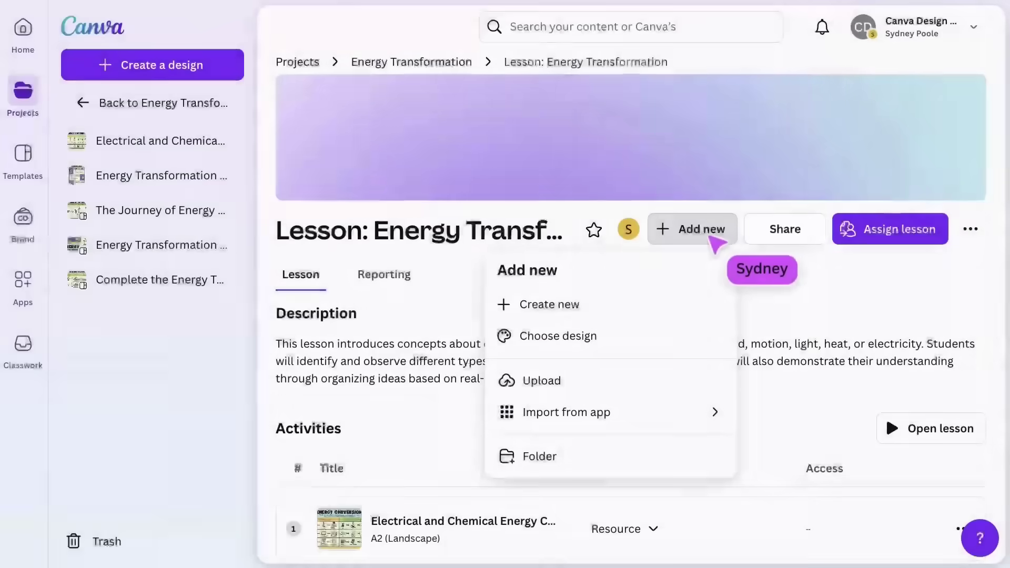
Step: Share the lesson with the co-teacher, keeping Can edit permission
{"action": "left_click", "coordinate": [815, 242]}
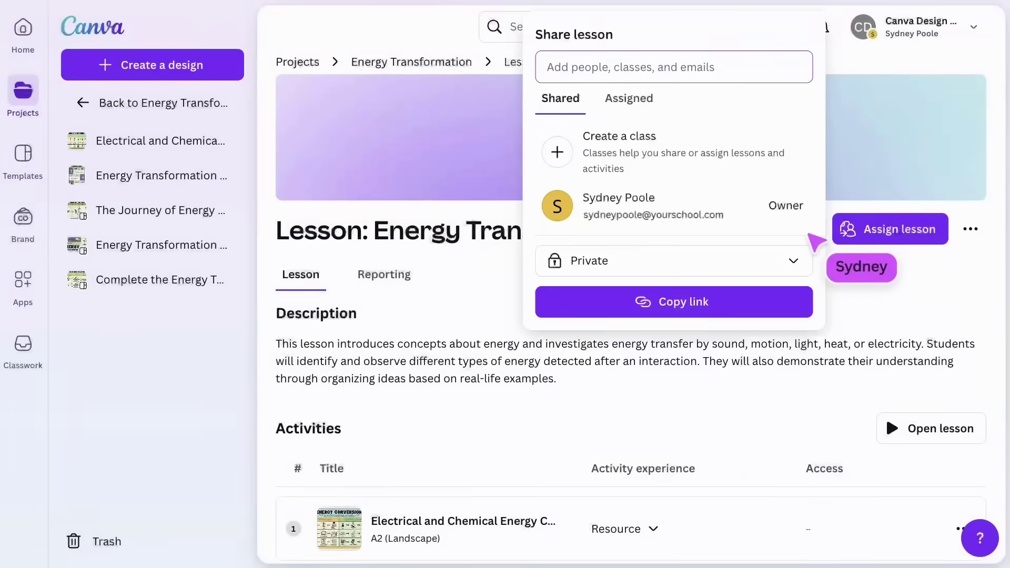
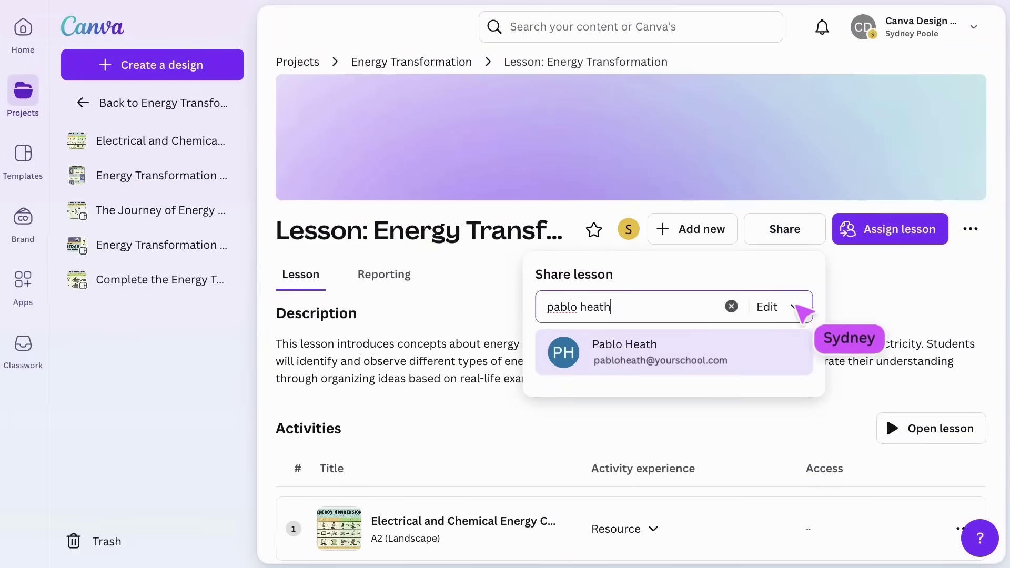
{"action": "left_click", "coordinate": [793, 345]}
{"action": "left_click", "coordinate": [794, 307]}
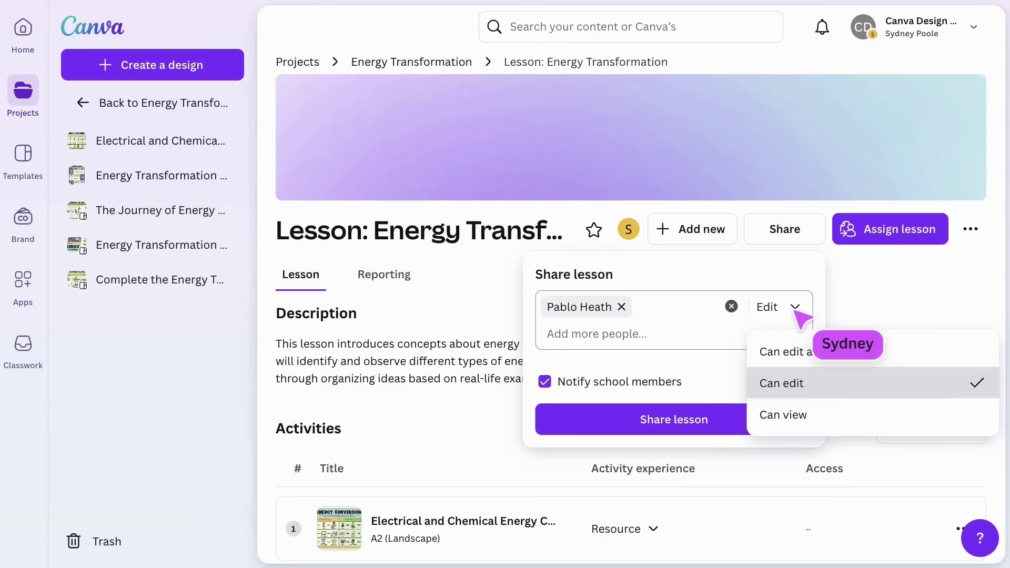
{"action": "left_click", "coordinate": [847, 384]}
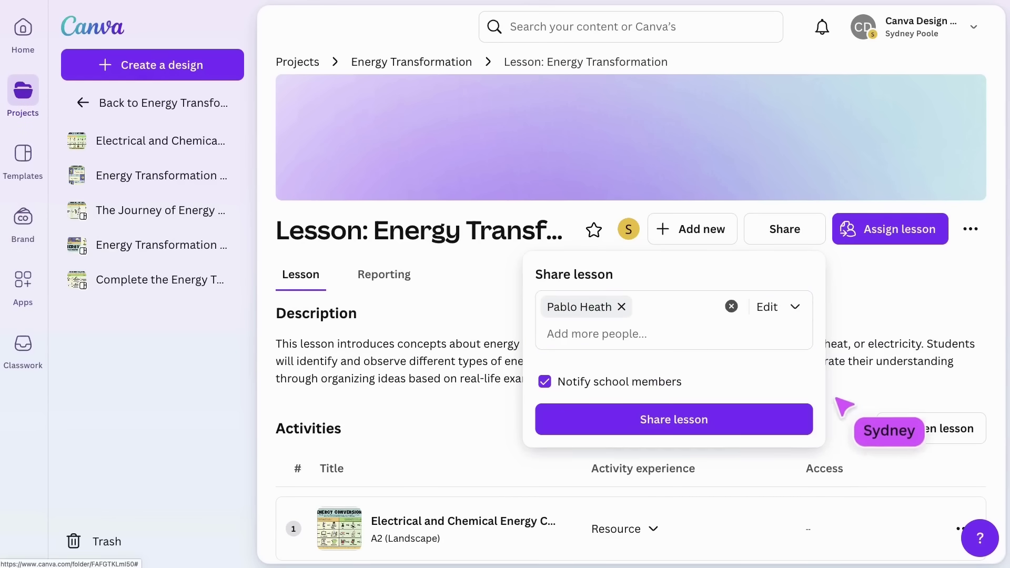
{"action": "left_click", "coordinate": [777, 421]}
Step: Check the first activity's Activity experience dropdown, keeping it as a Resource
{"action": "scroll", "coordinate": [777, 421], "scroll_direction": "down", "scroll_amount": 5}
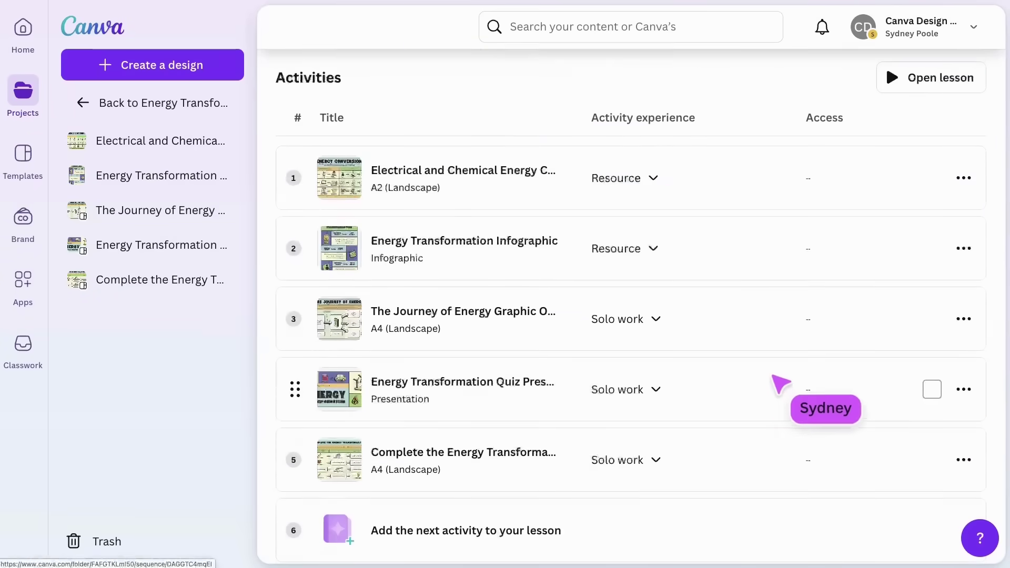
{"action": "left_click", "coordinate": [658, 182]}
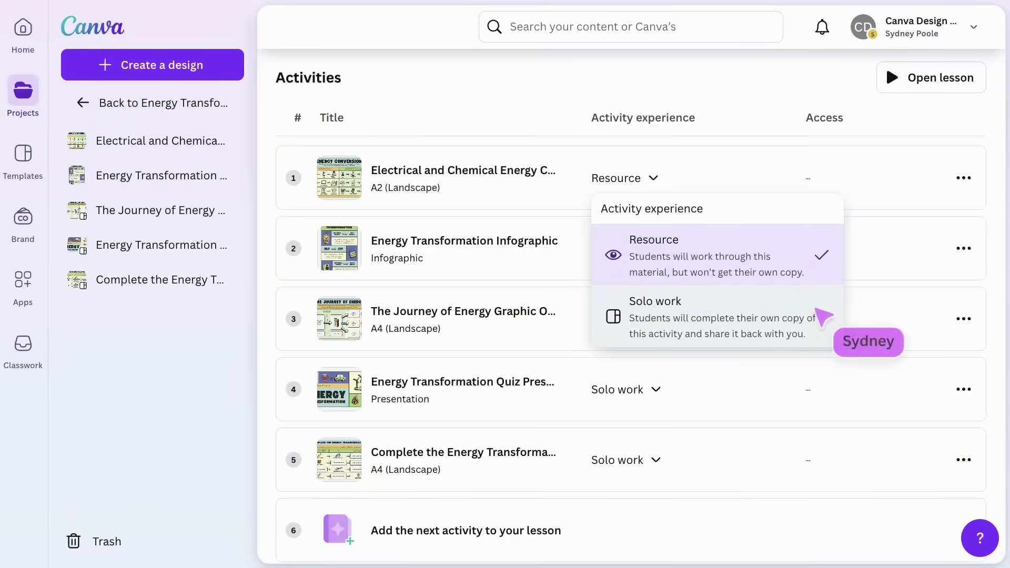
{"action": "left_click", "coordinate": [821, 253]}
{"action": "scroll", "coordinate": [822, 254], "scroll_direction": "up", "scroll_amount": 6}
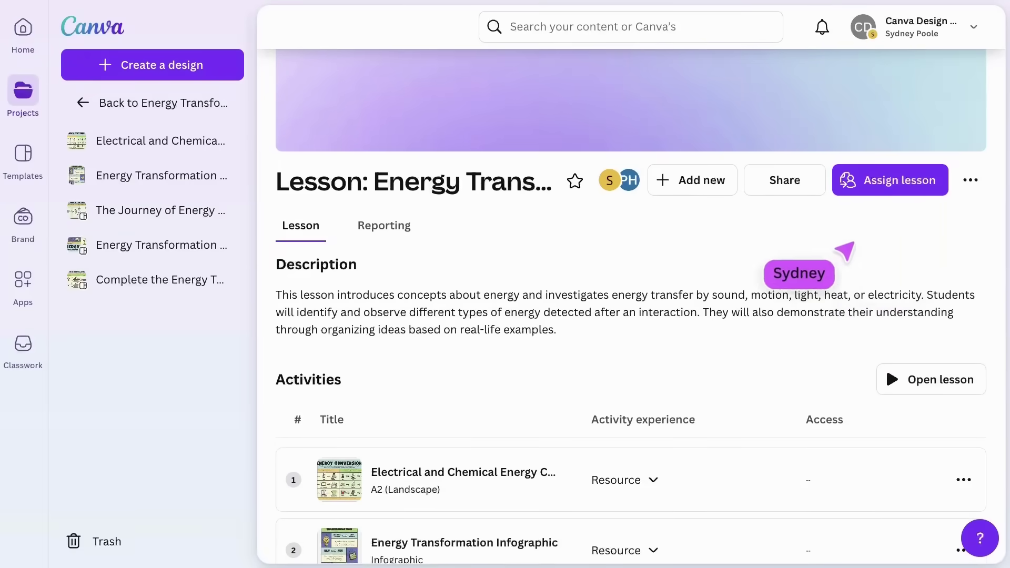
Step: Assign the lesson to the Grade 4 - Science Class with a message for the students
{"action": "left_click", "coordinate": [906, 193]}
{"action": "type", "text": "Grade 4"}
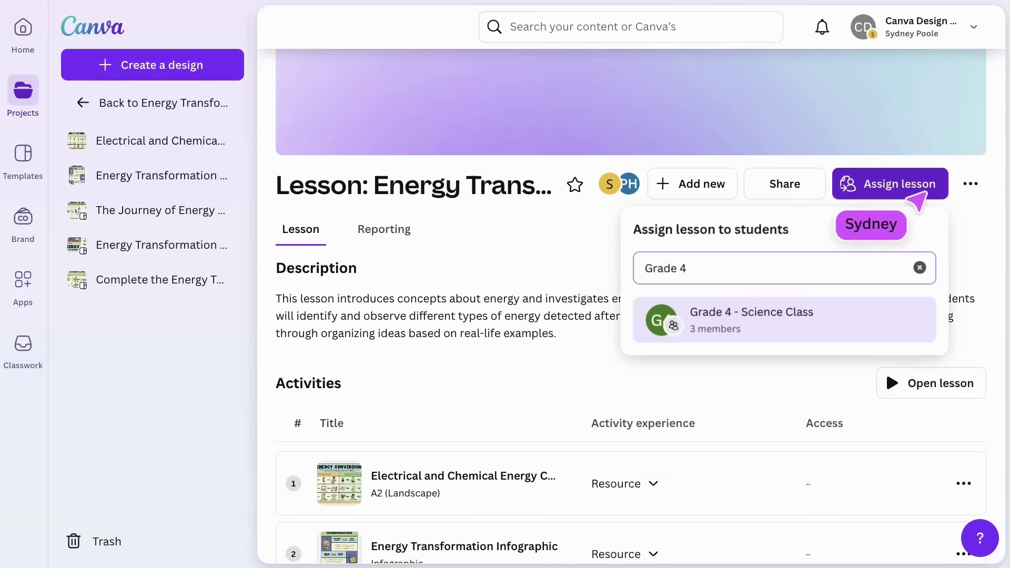
{"action": "left_click", "coordinate": [909, 316]}
{"action": "left_click", "coordinate": [902, 350]}
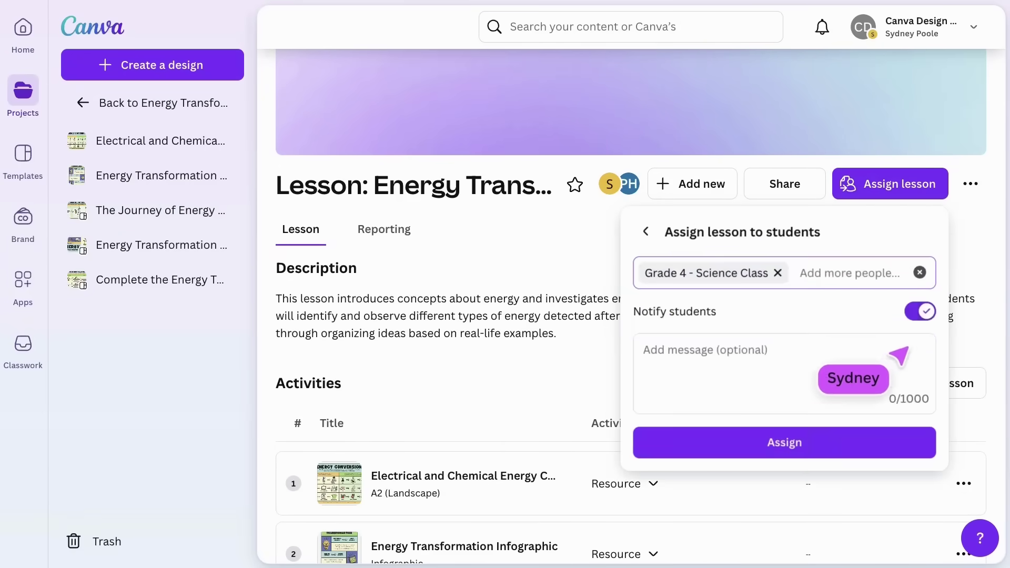
{"action": "type", "text": "Here is today's science lesson - work through at your own pace."}
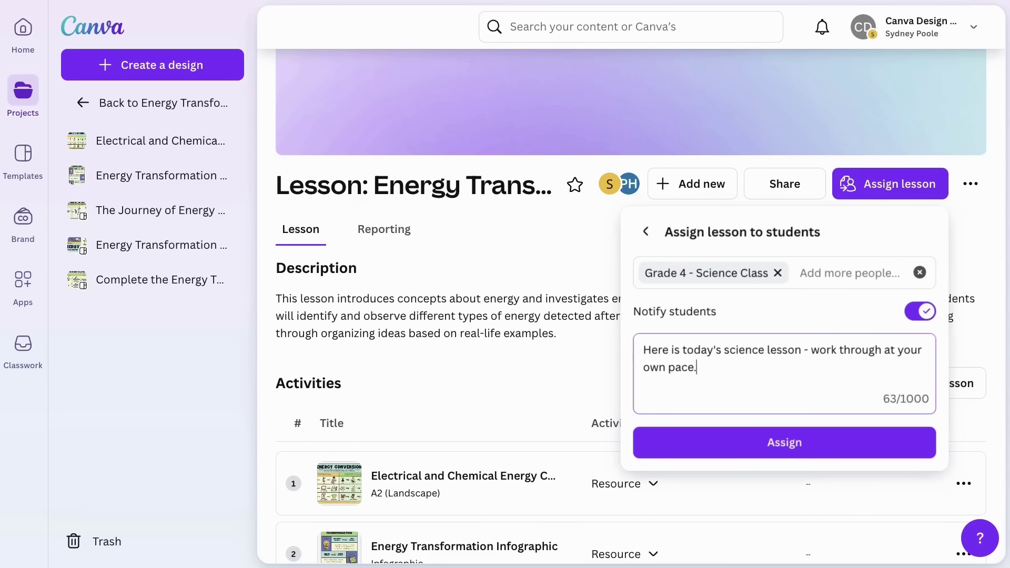
{"action": "left_click", "coordinate": [885, 439]}
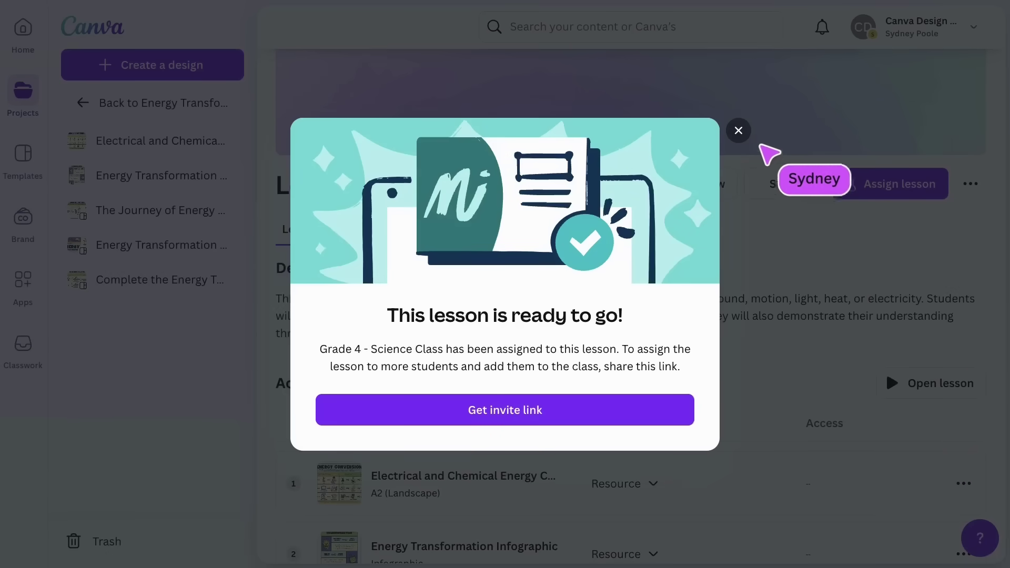
Step: Dismiss the confirmation and check who the lesson is assigned to under Share
{"action": "left_click", "coordinate": [743, 135]}
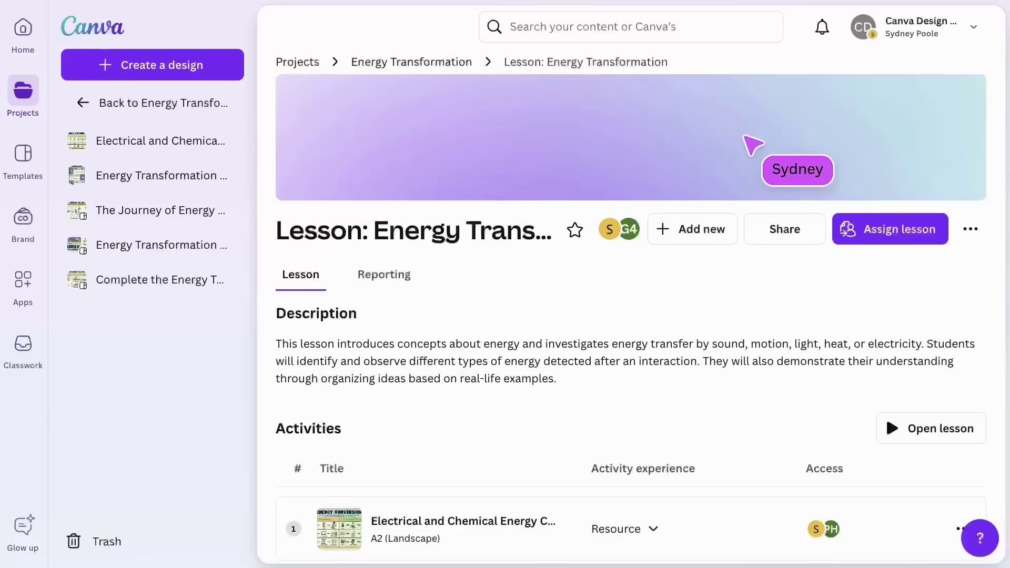
{"action": "left_click", "coordinate": [814, 231]}
{"action": "left_click", "coordinate": [630, 339]}
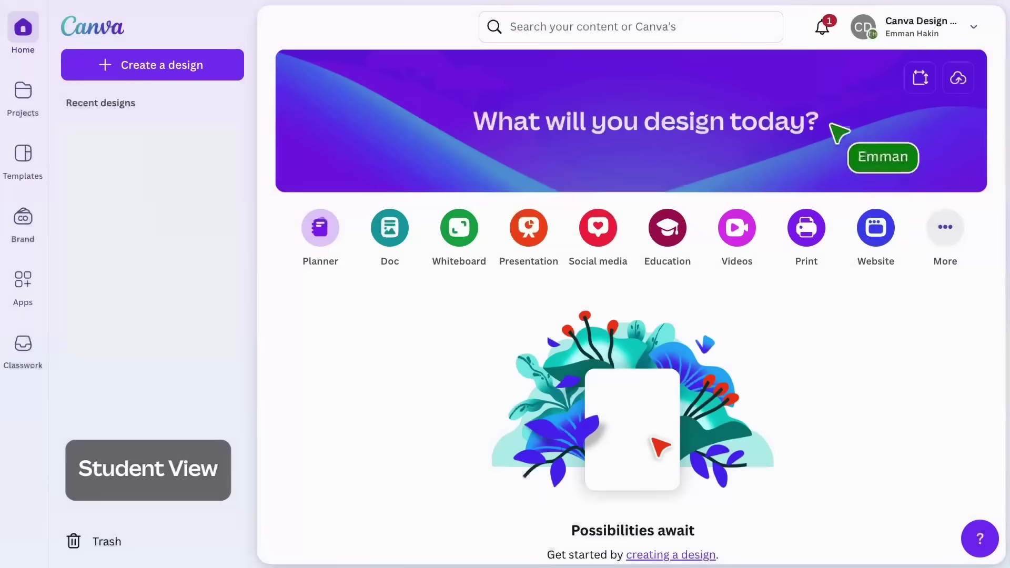
Step: As the student, open the 'Lesson: Energy Transformation' assignment from notifications and view its five activities
{"action": "left_click", "coordinate": [830, 31]}
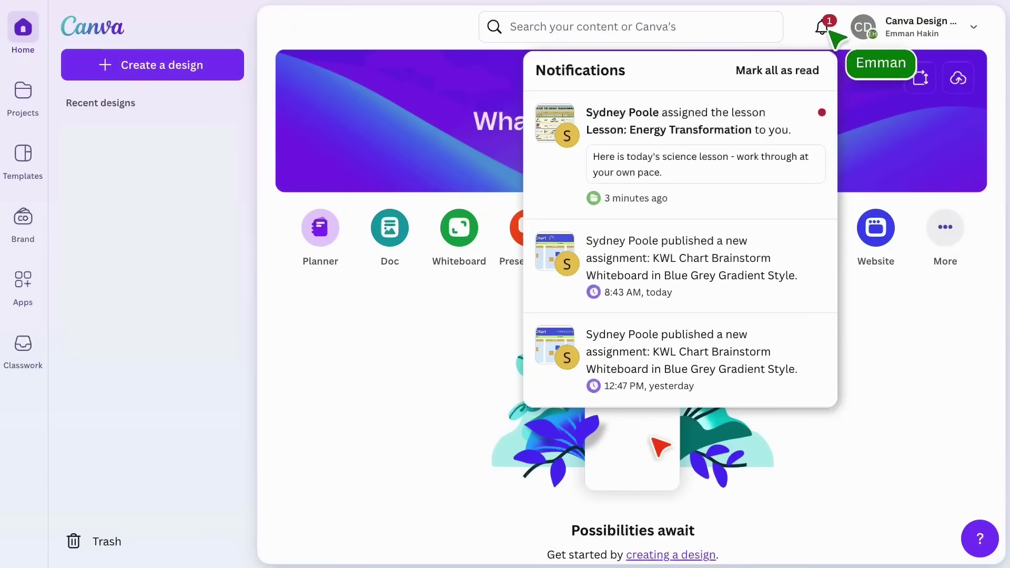
{"action": "left_click", "coordinate": [721, 122]}
{"action": "scroll", "coordinate": [715, 115], "scroll_direction": "down", "scroll_amount": 5}
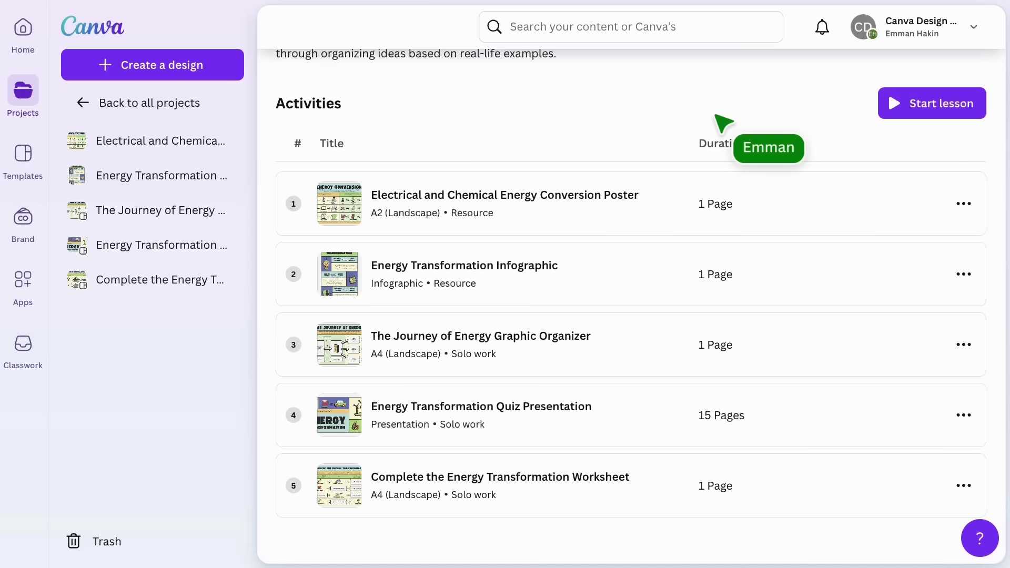
Step: Work through the activities, placing the check badge on Law of Conservation in the quiz
{"action": "left_click", "coordinate": [916, 105]}
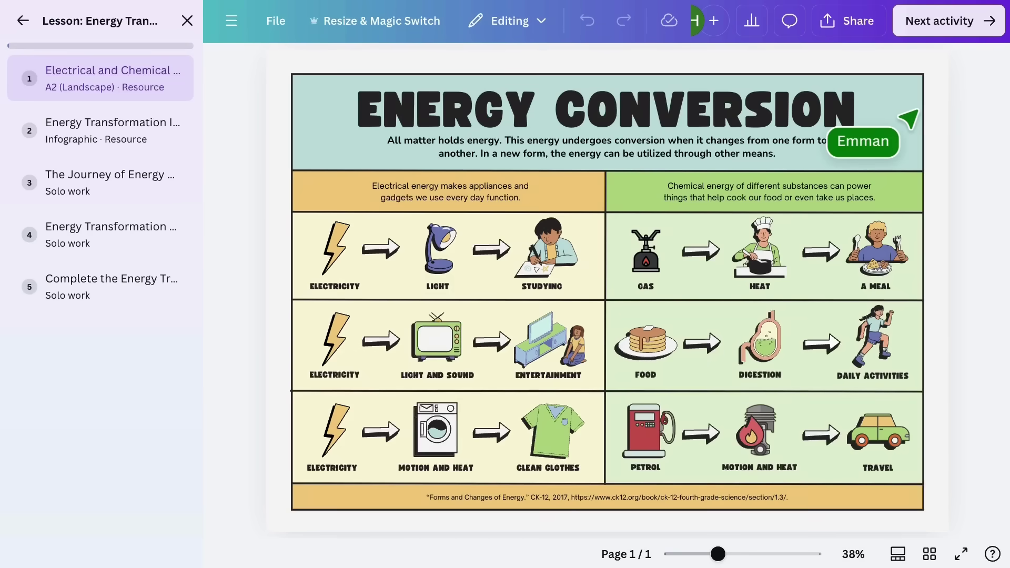
{"action": "left_click", "coordinate": [939, 24]}
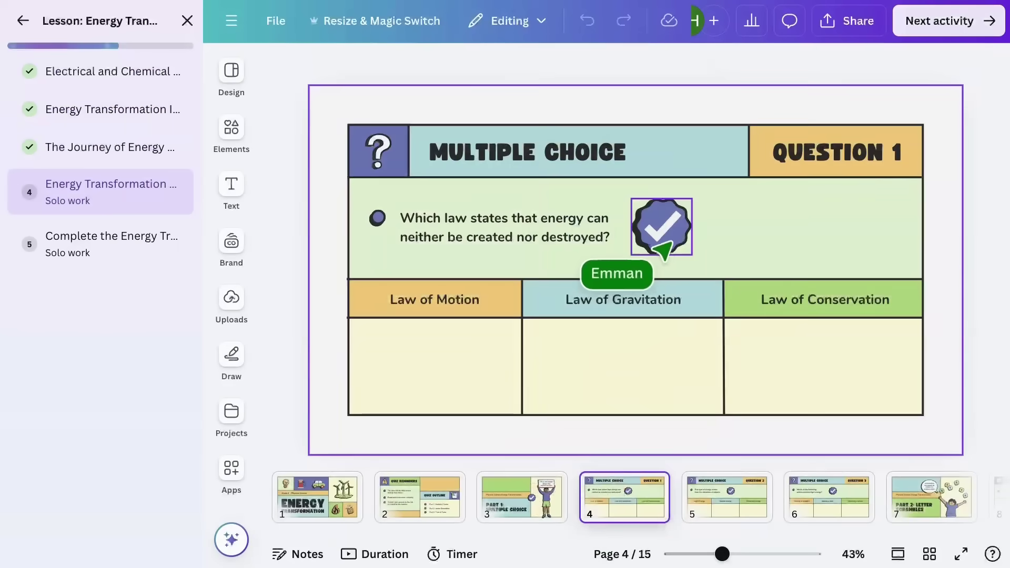
{"action": "left_click_drag", "start_coordinate": [665, 247], "coordinate": [816, 387]}
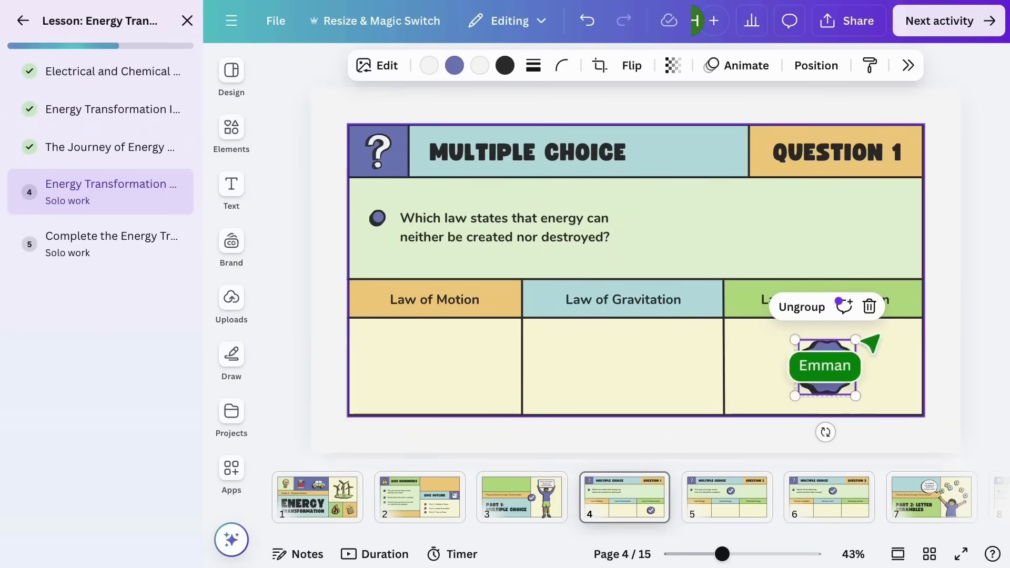
{"action": "left_click", "coordinate": [979, 237]}
{"action": "left_click", "coordinate": [963, 32]}
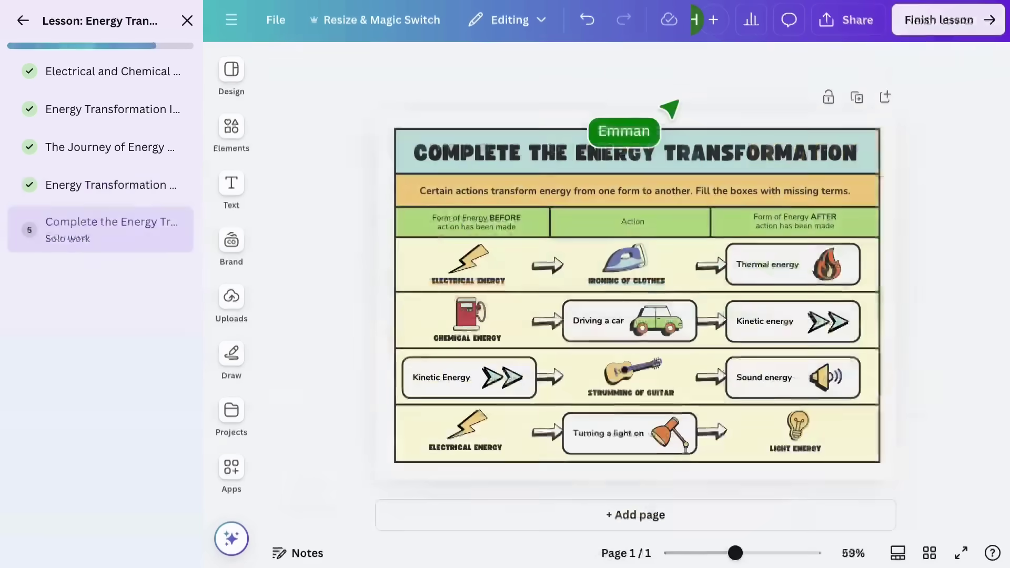
Step: Finish and confirm the lesson, then dismiss the completion message to review the Completed activities
{"action": "left_click", "coordinate": [950, 29]}
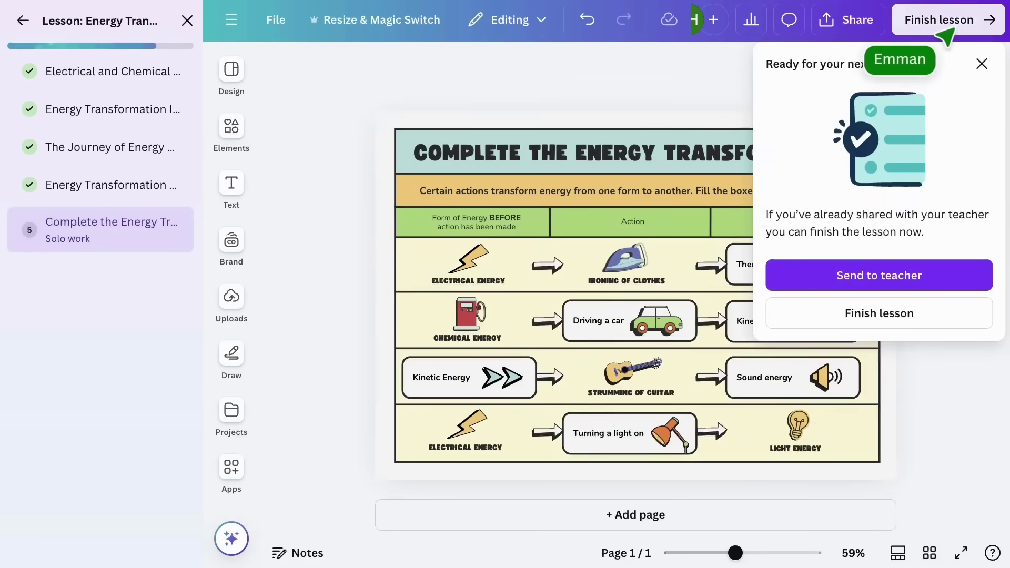
{"action": "left_click", "coordinate": [914, 314]}
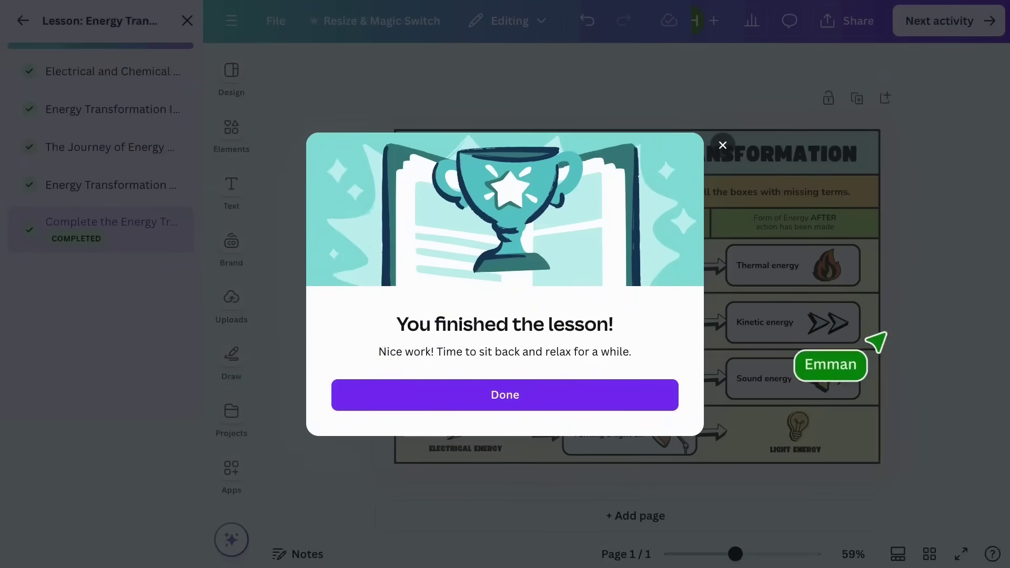
{"action": "left_click", "coordinate": [552, 392]}
{"action": "scroll", "coordinate": [553, 392], "scroll_direction": "down", "scroll_amount": 5}
{"action": "scroll", "coordinate": [552, 392], "scroll_direction": "down", "scroll_amount": 1}
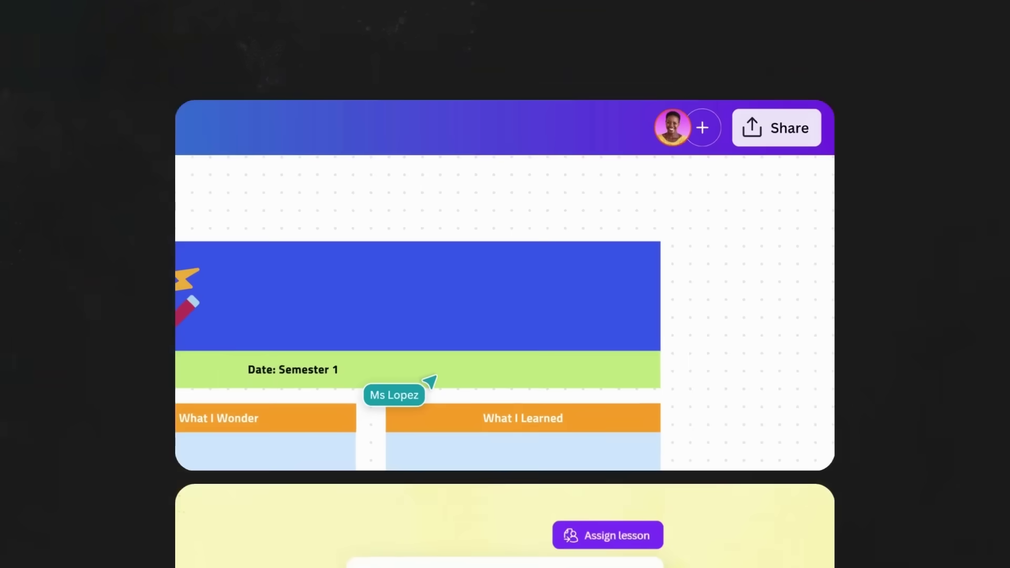
{"action": "left_click", "coordinate": [775, 142]}
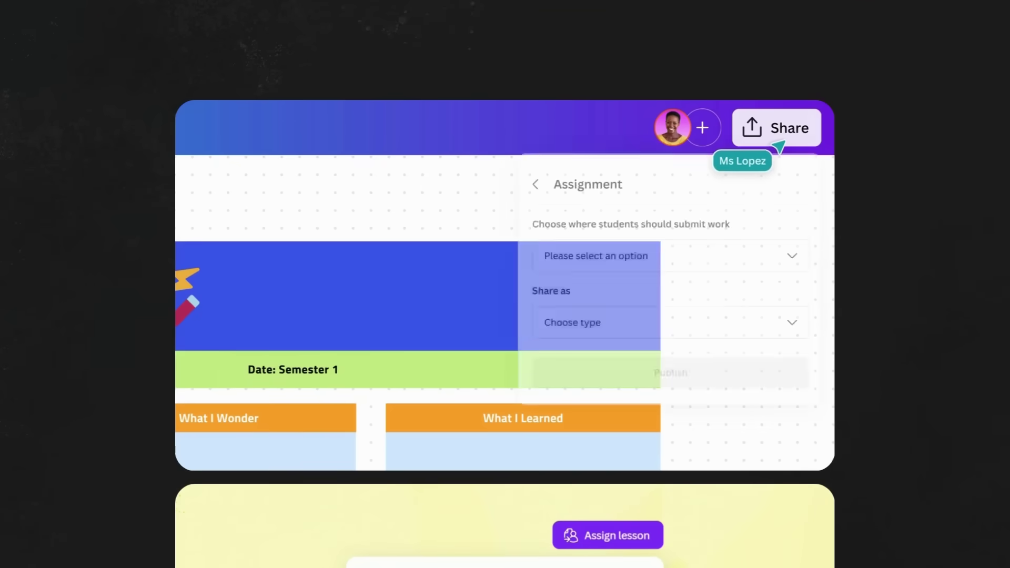
{"action": "left_click", "coordinate": [712, 257]}
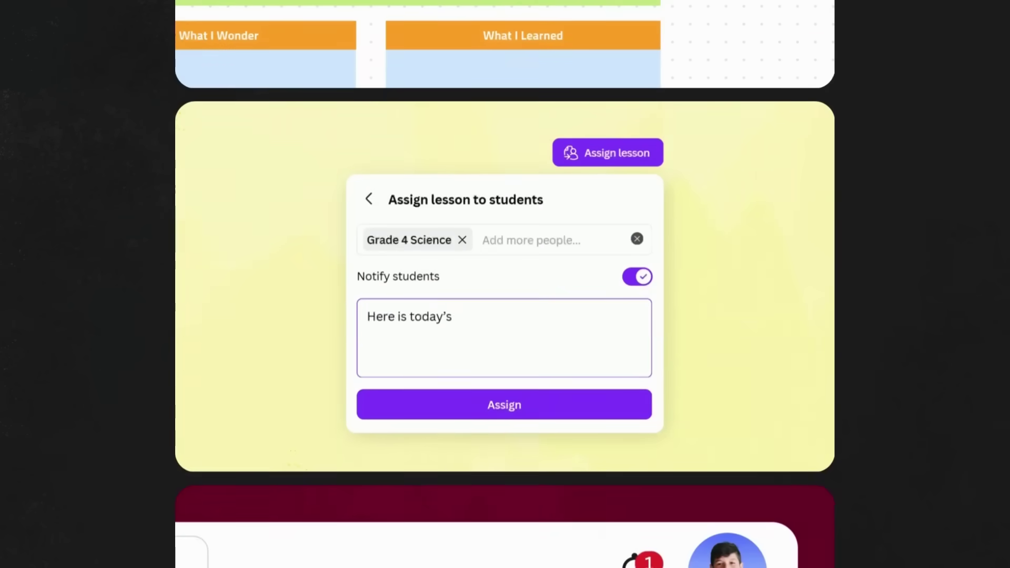
{"action": "type", "text": "work thro"}
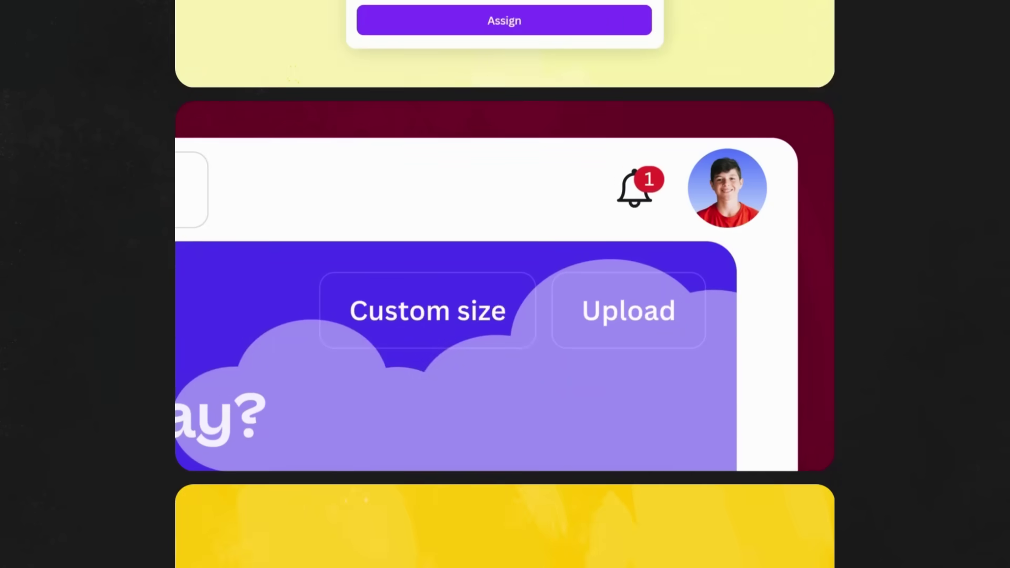
{"action": "left_click", "coordinate": [643, 195]}
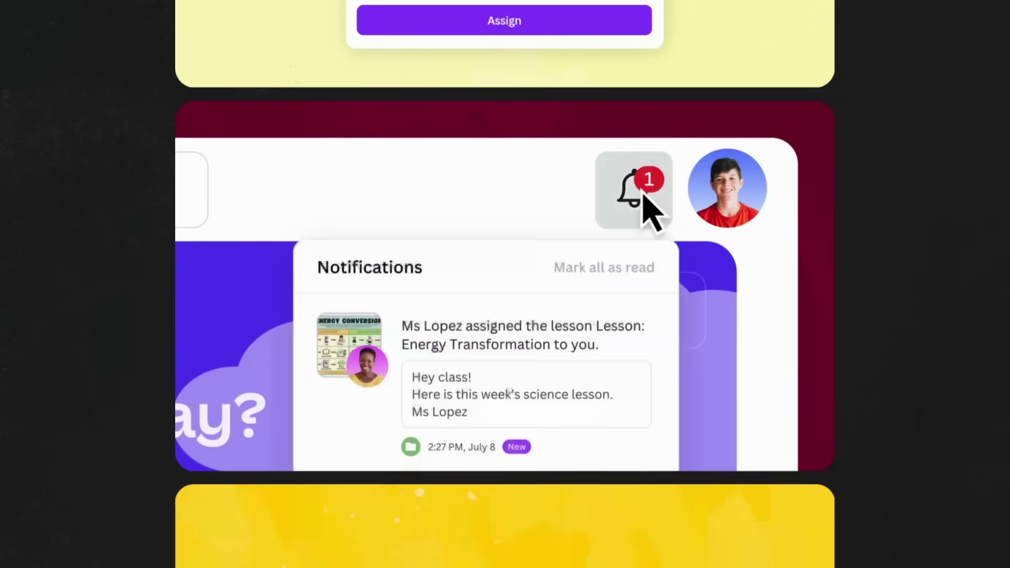